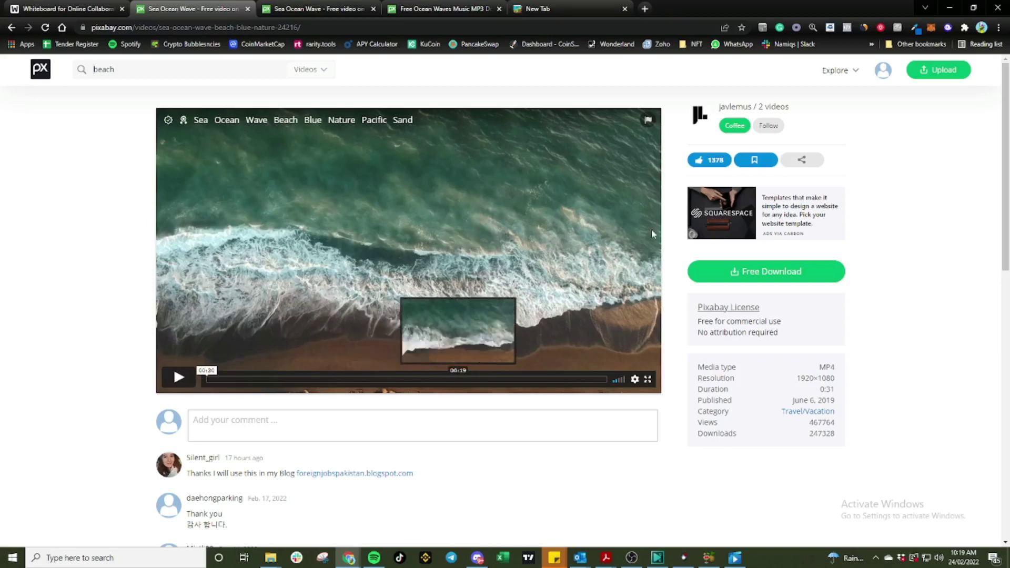
Try to download the sea ocean wave video as a 1920×1080 MP4.
click(775, 274)
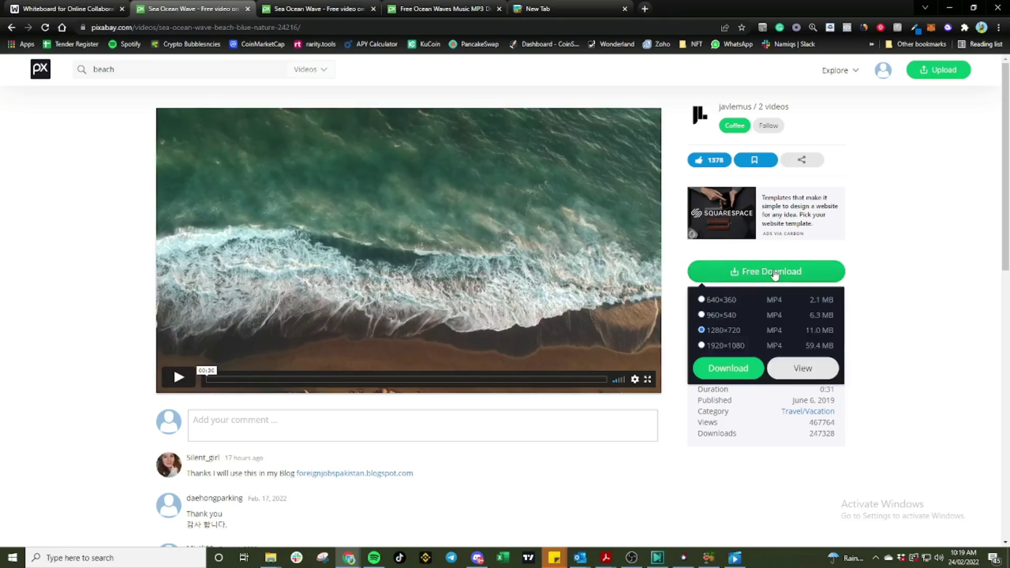
click(701, 345)
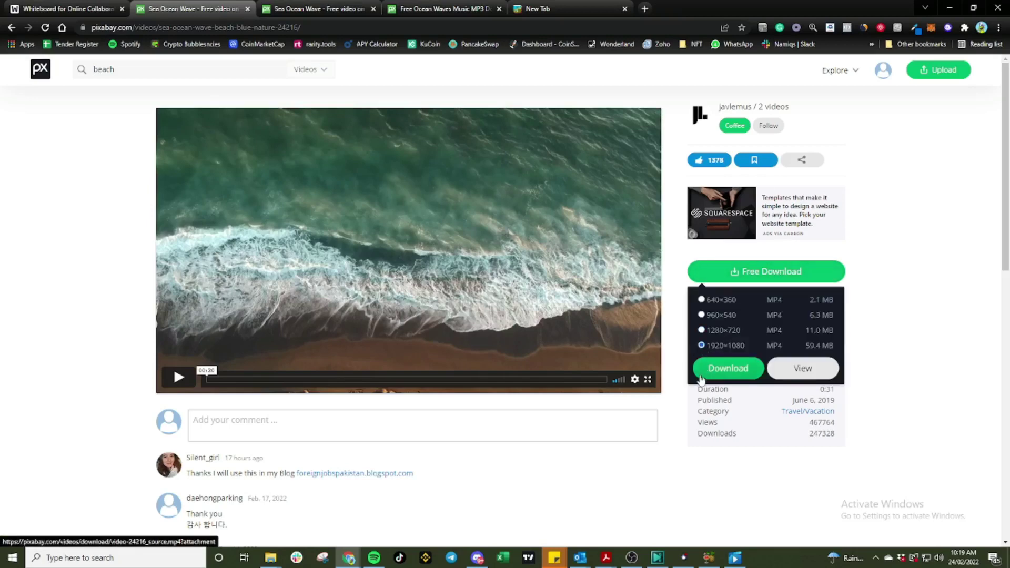
click(729, 370)
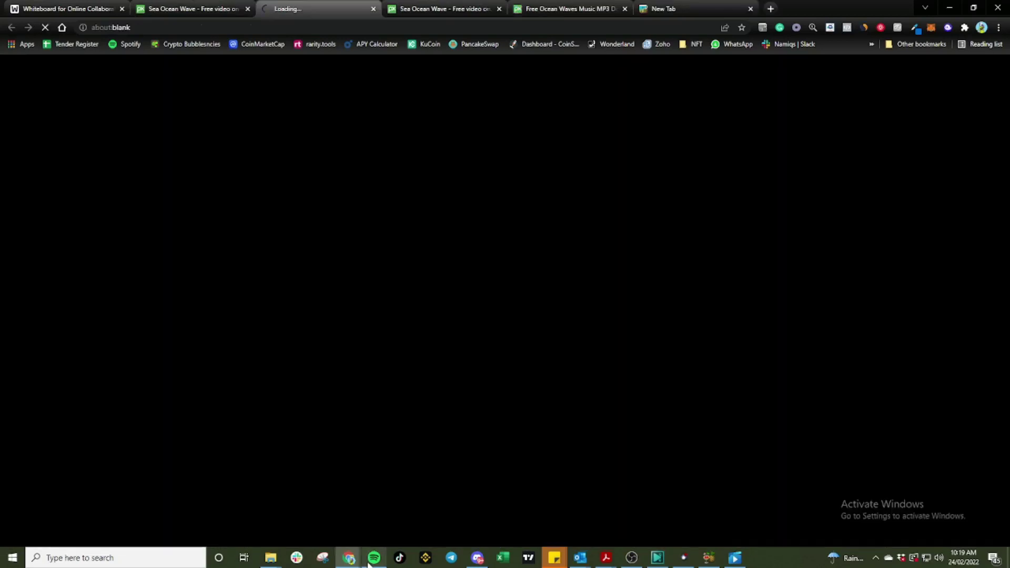
mouse_move(370, 564)
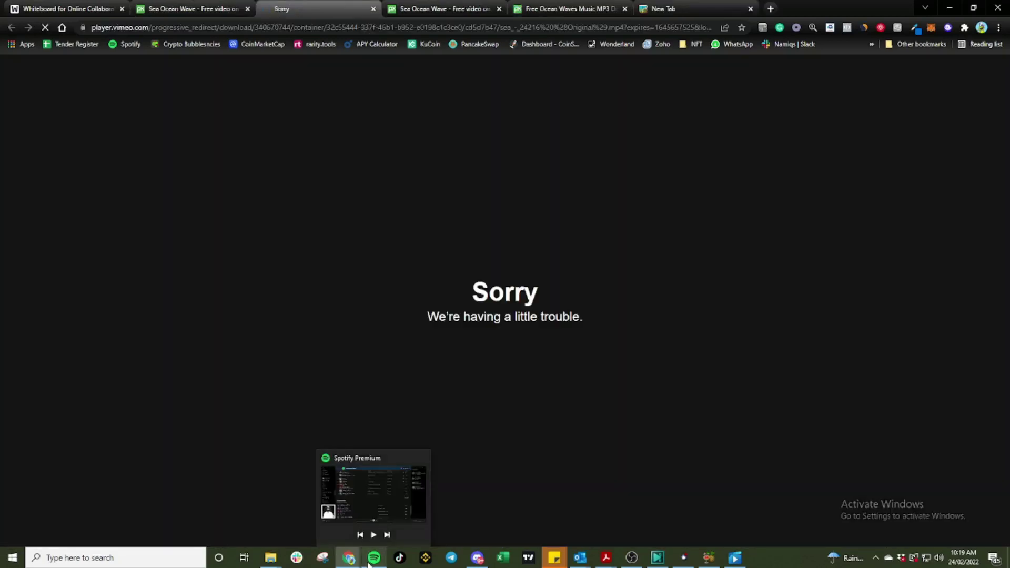
Copy the attribution text crediting the video's author and close the extra download page.
click(219, 6)
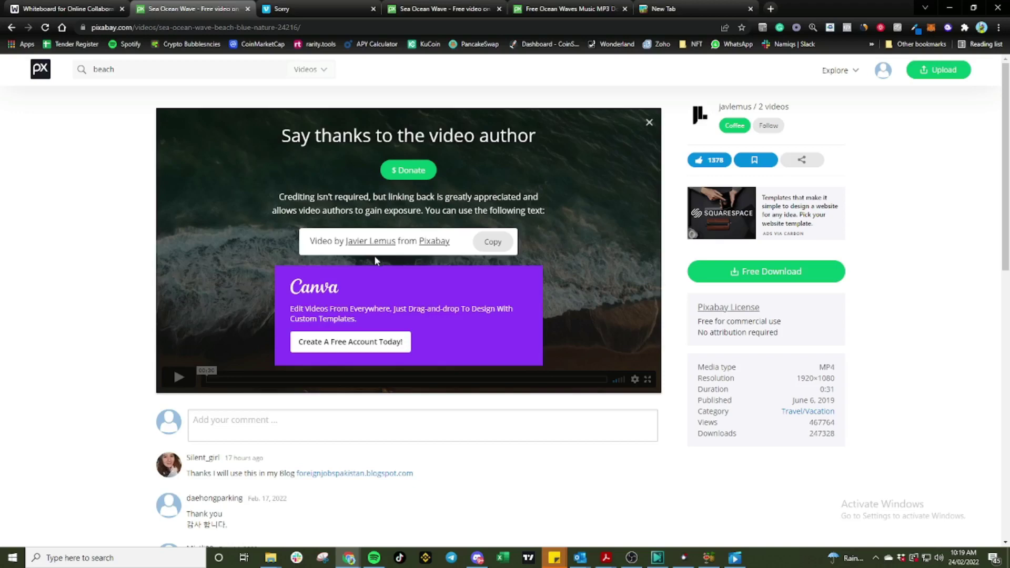
click(492, 241)
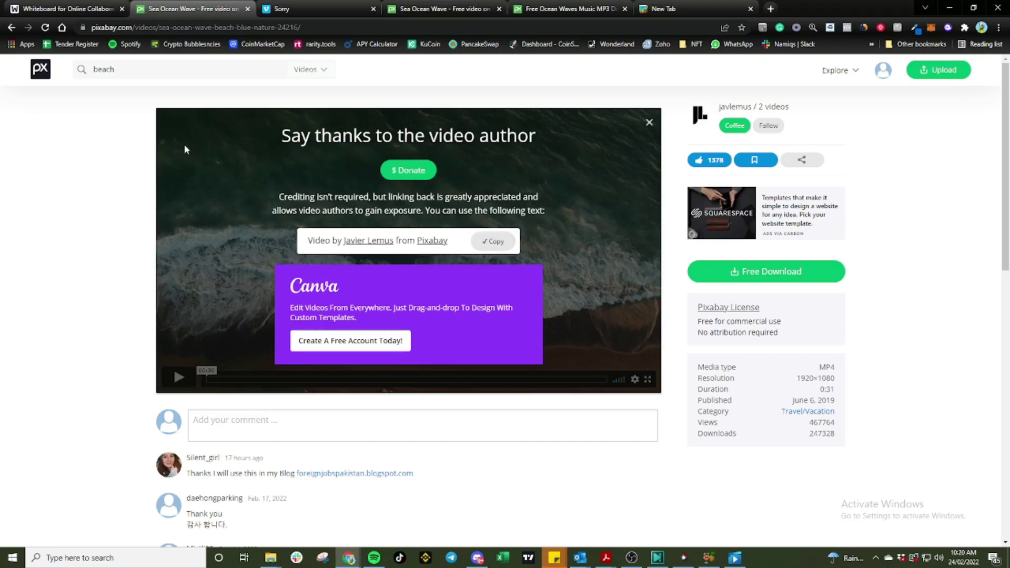
click(373, 9)
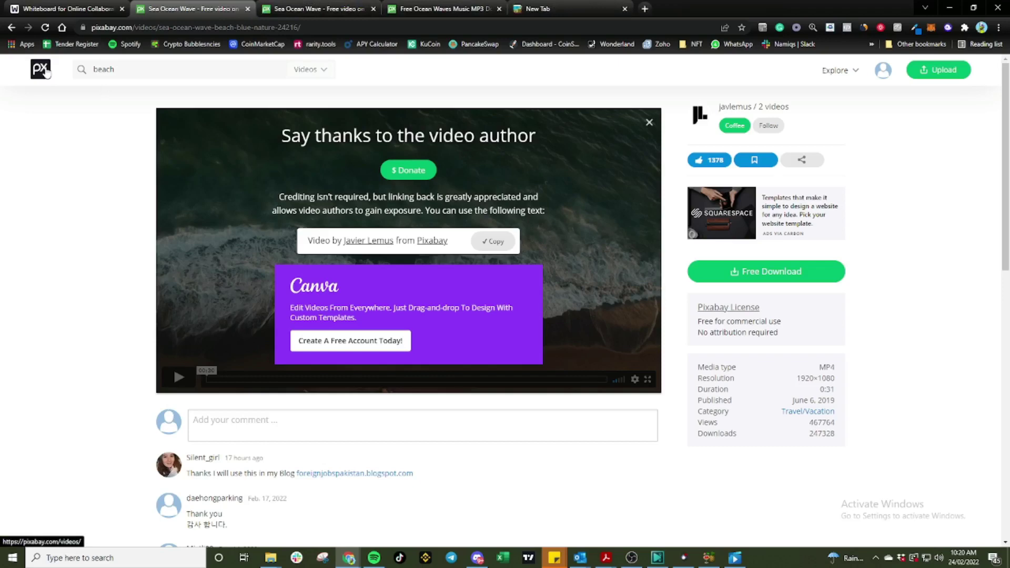
Switch the Pixabay search category to music and search for "ocean waves".
click(322, 70)
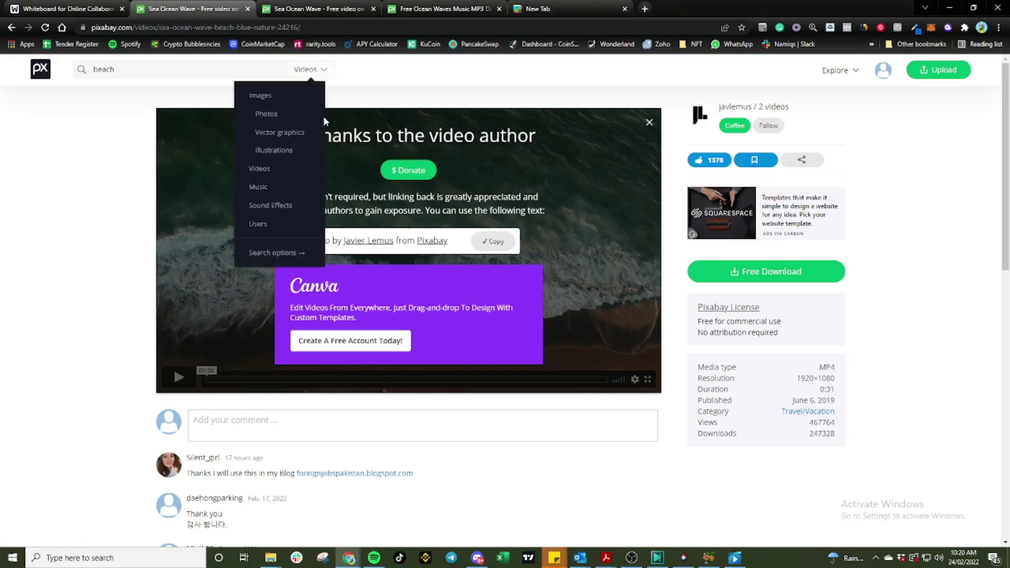
click(267, 188)
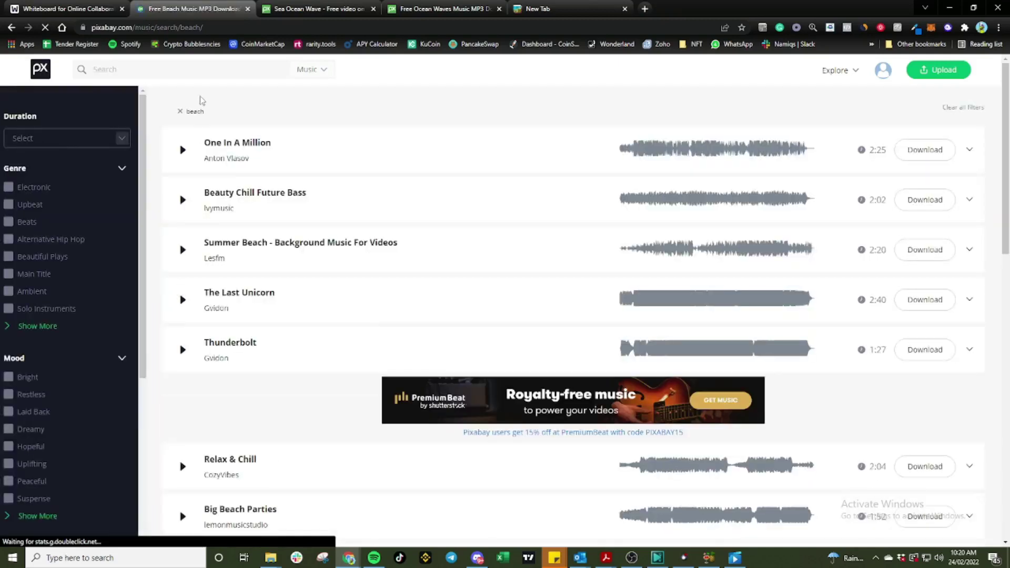
click(177, 77)
text(ocean waves)
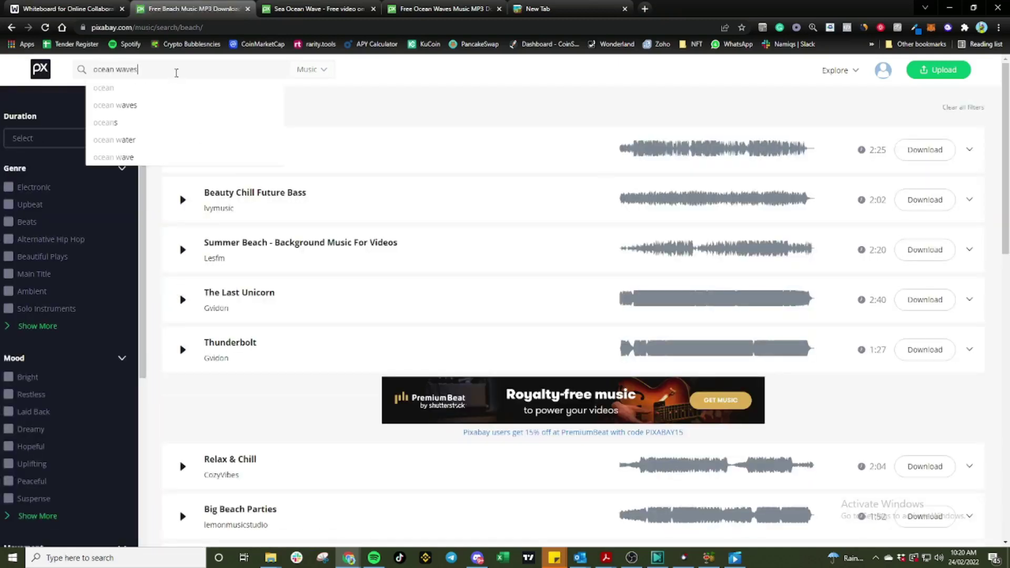
key(Return)
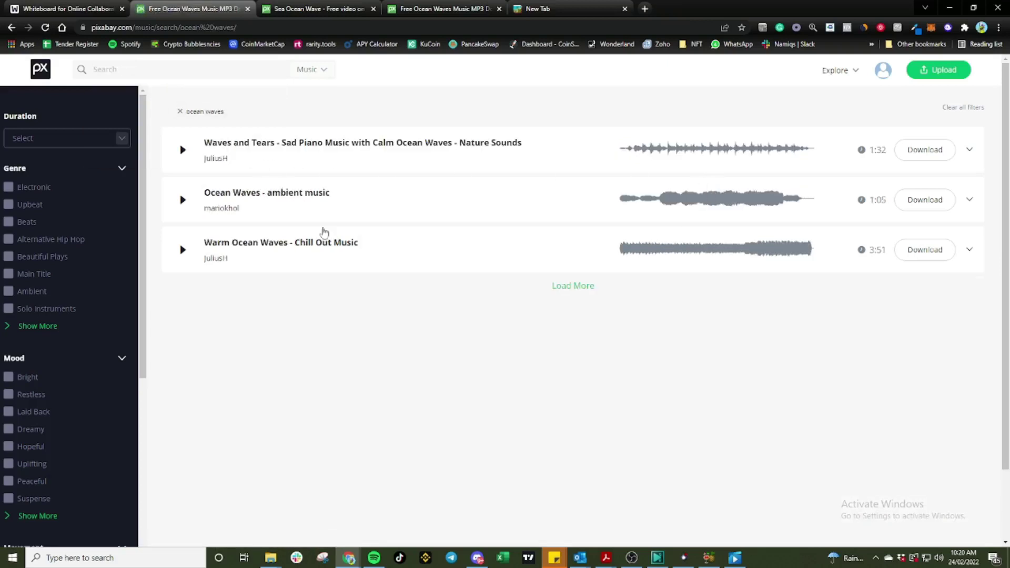
Preview and download the track "Waves and Tears - Sad Piano Music with Calm Ocean Waves", dismissing the thank-you dialog.
click(183, 151)
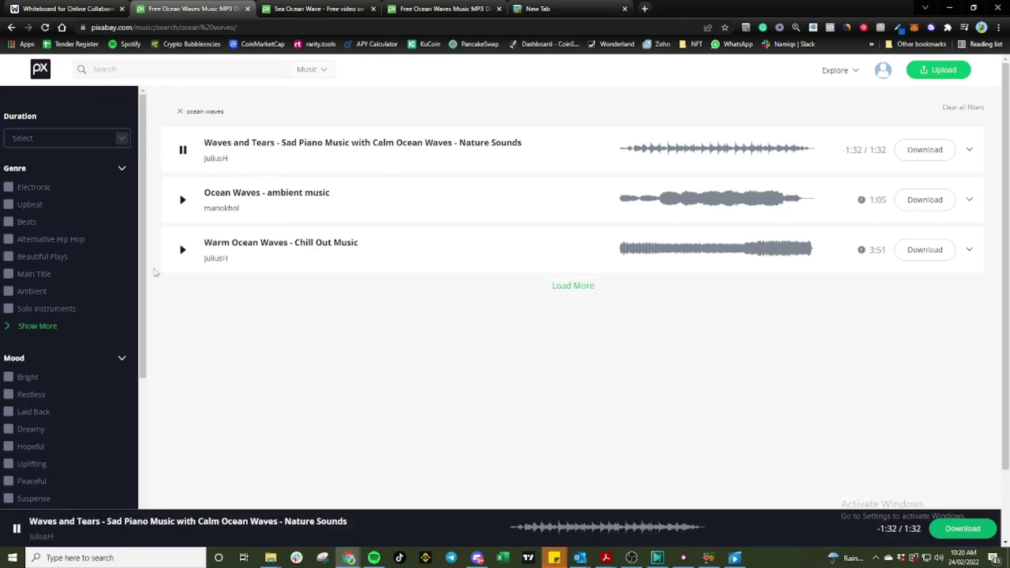
click(183, 151)
click(945, 157)
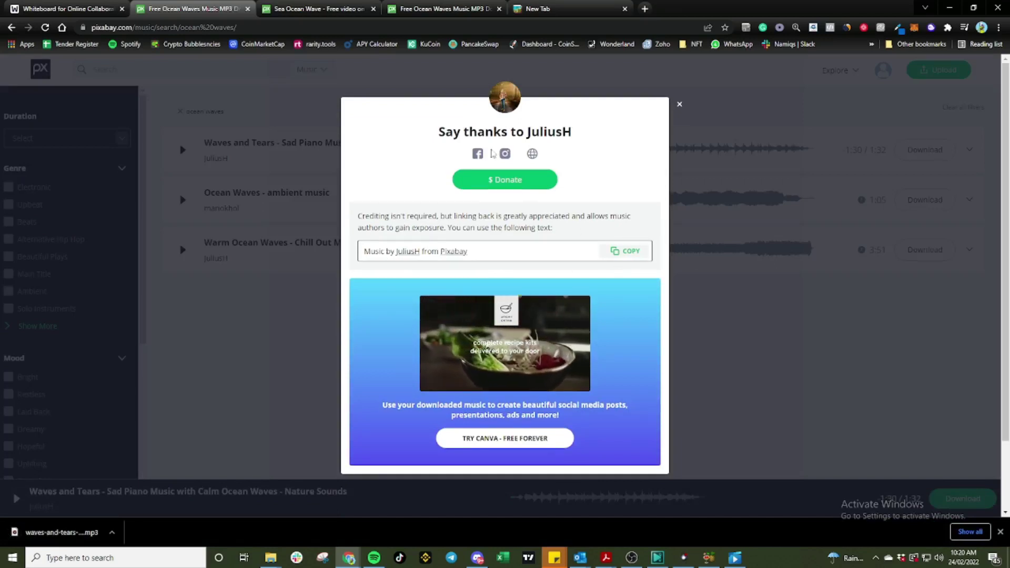
click(681, 106)
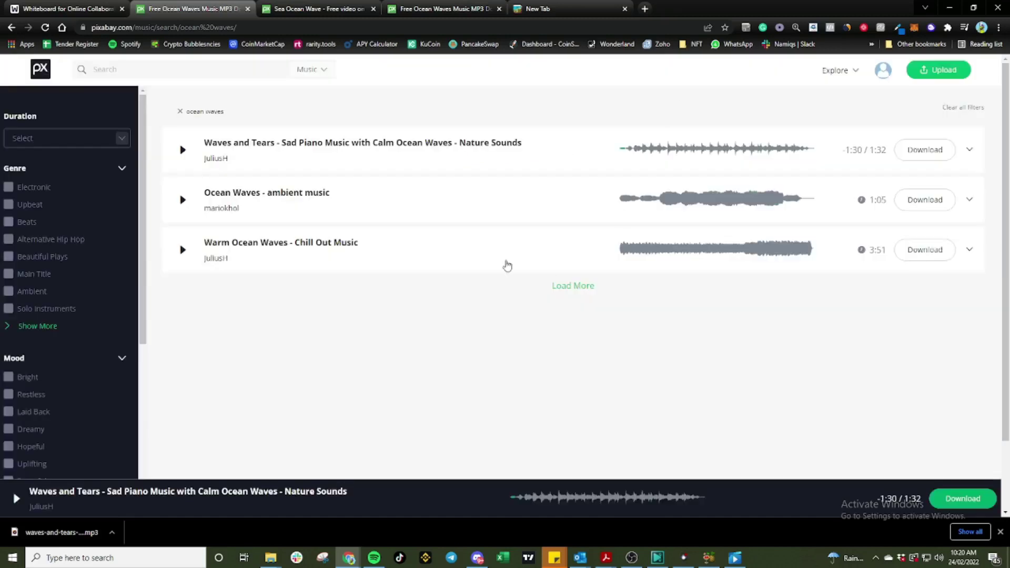
Enlarge the file window of the YT documents folder and review the Beach Waves audio and video files.
click(93, 8)
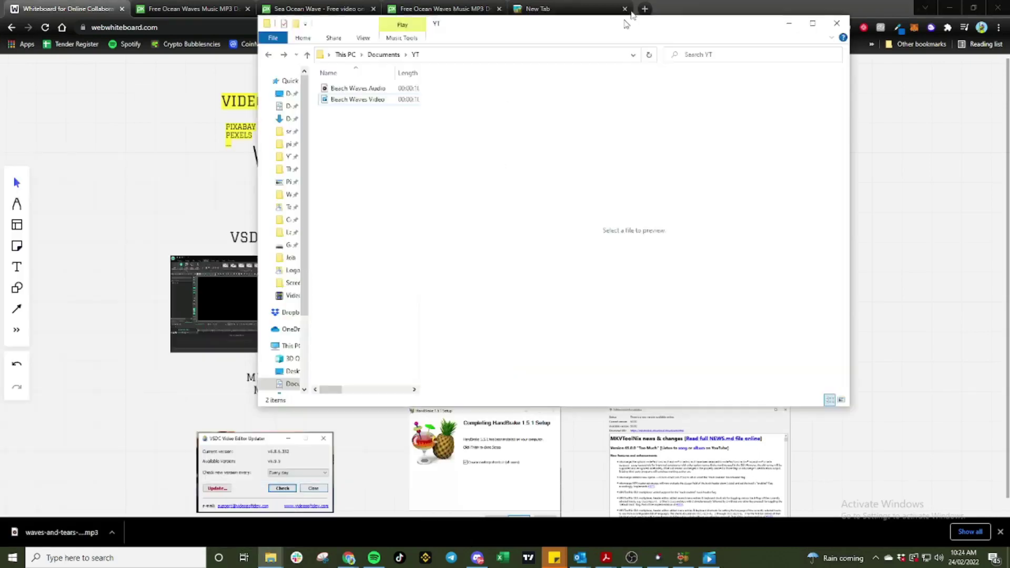
drag(623, 16, 630, 5)
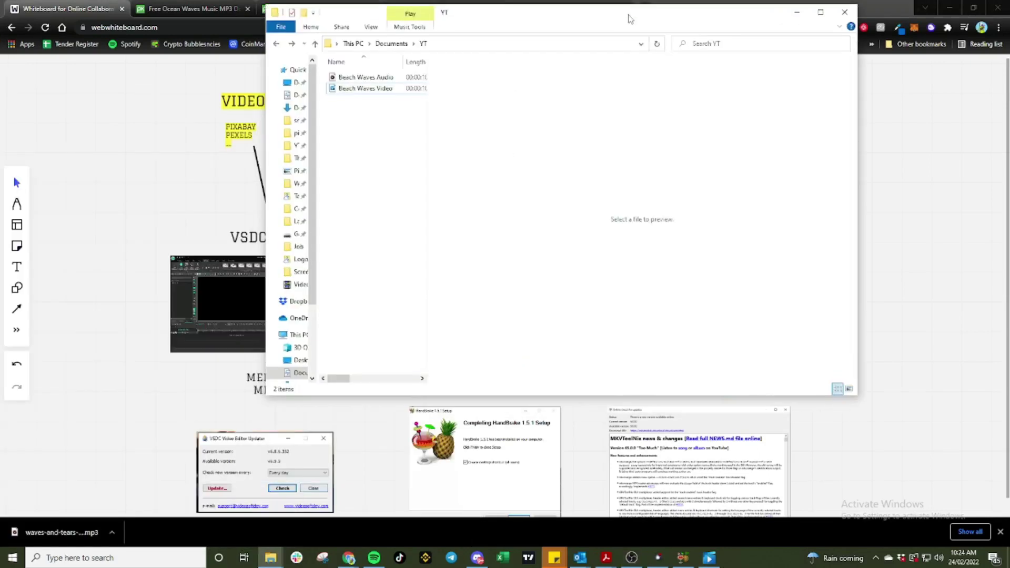
double_click(629, 17)
click(127, 71)
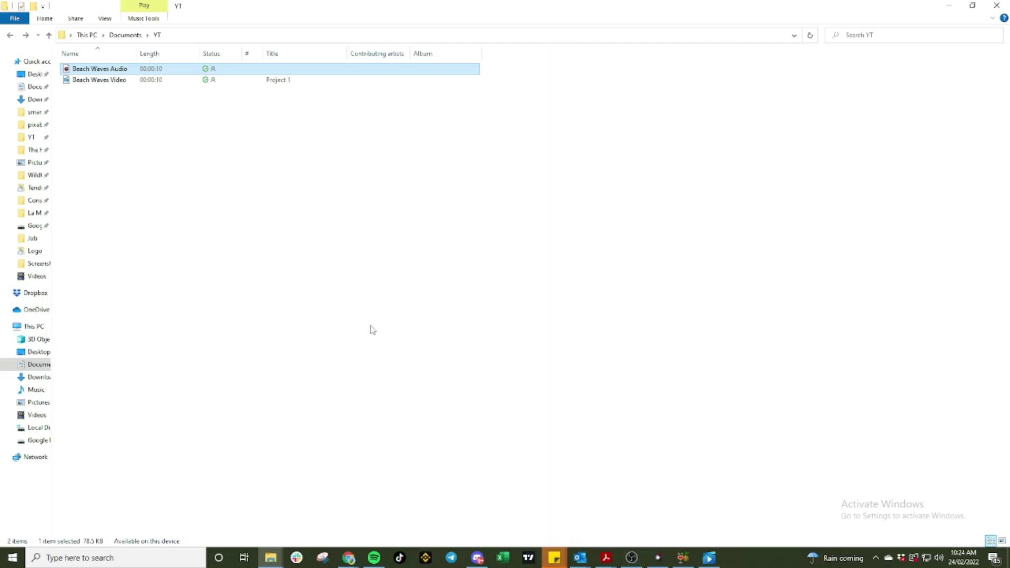
click(411, 218)
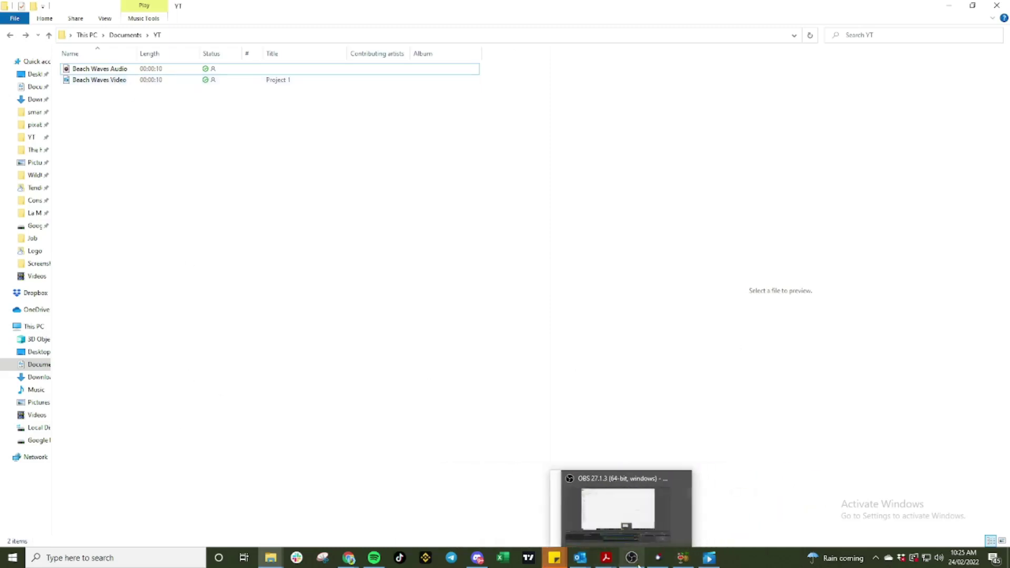
Review the workflow diagram on the whiteboard in the browser and return to the YT folder.
mouse_move(348, 557)
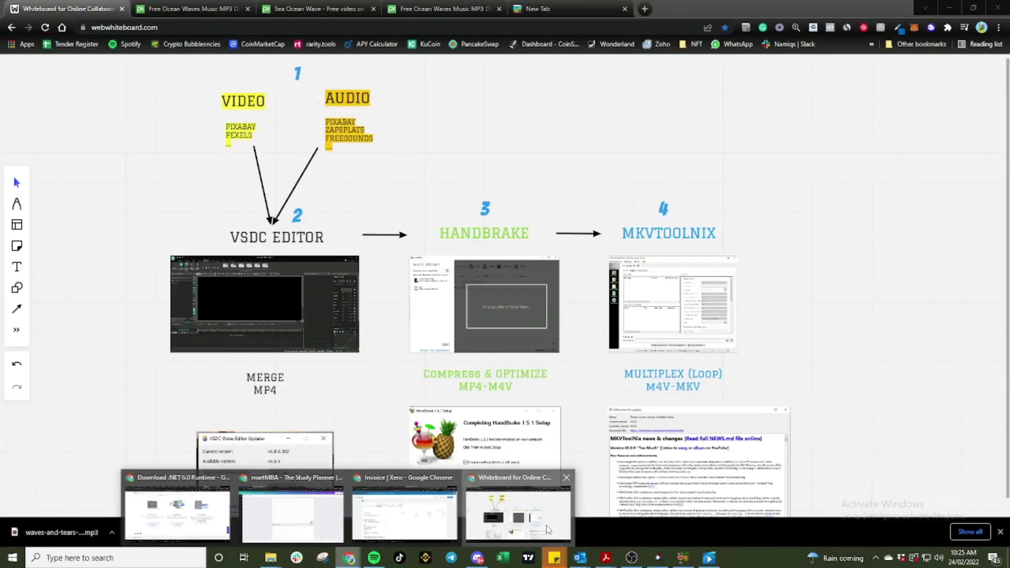
click(555, 527)
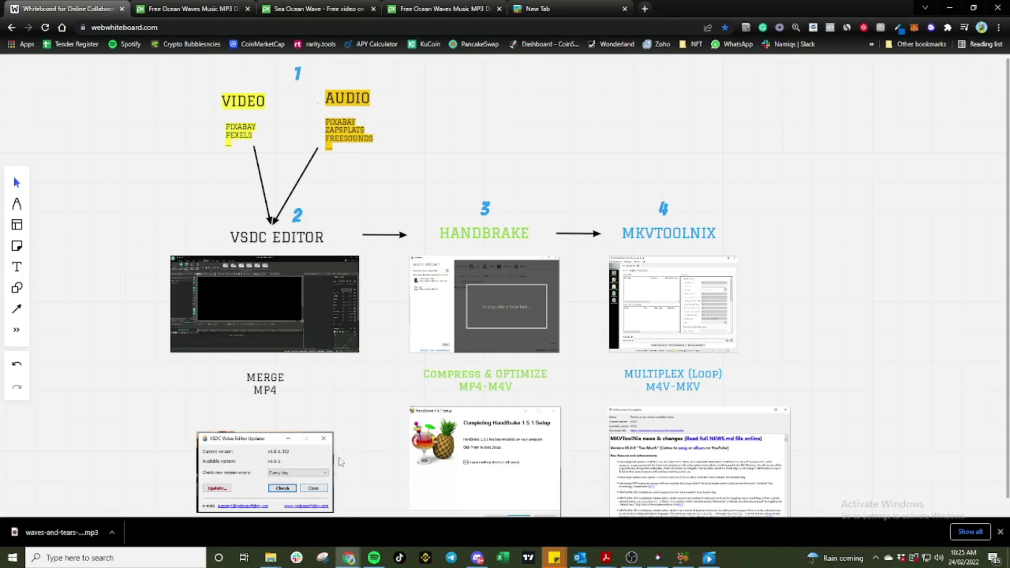
click(973, 8)
click(737, 125)
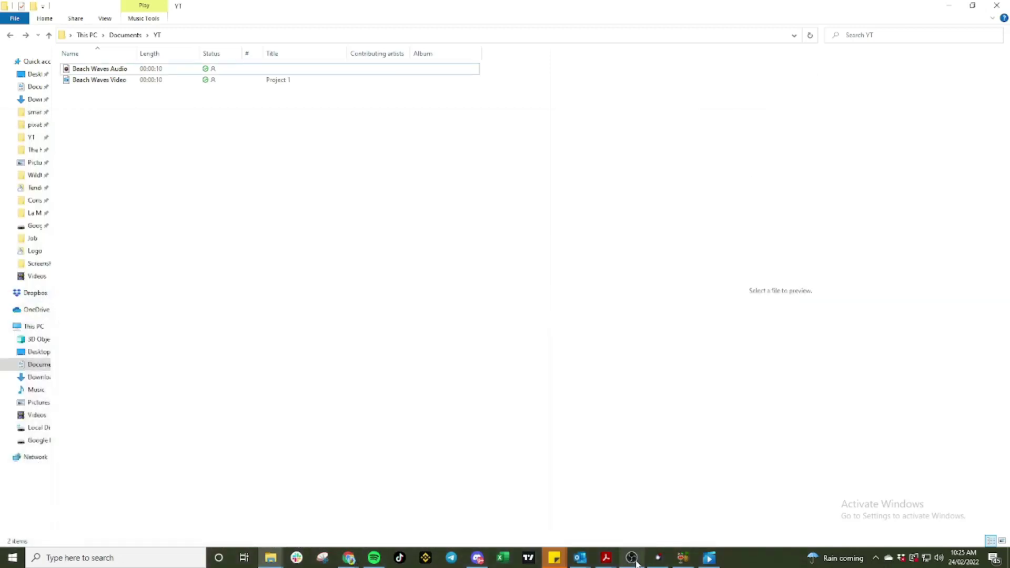
click(709, 558)
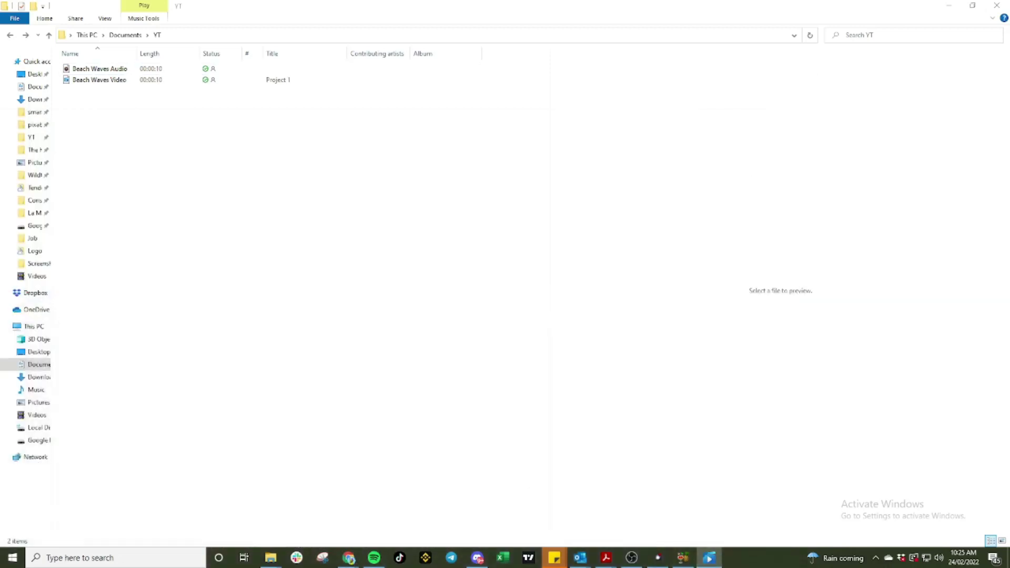
click(709, 557)
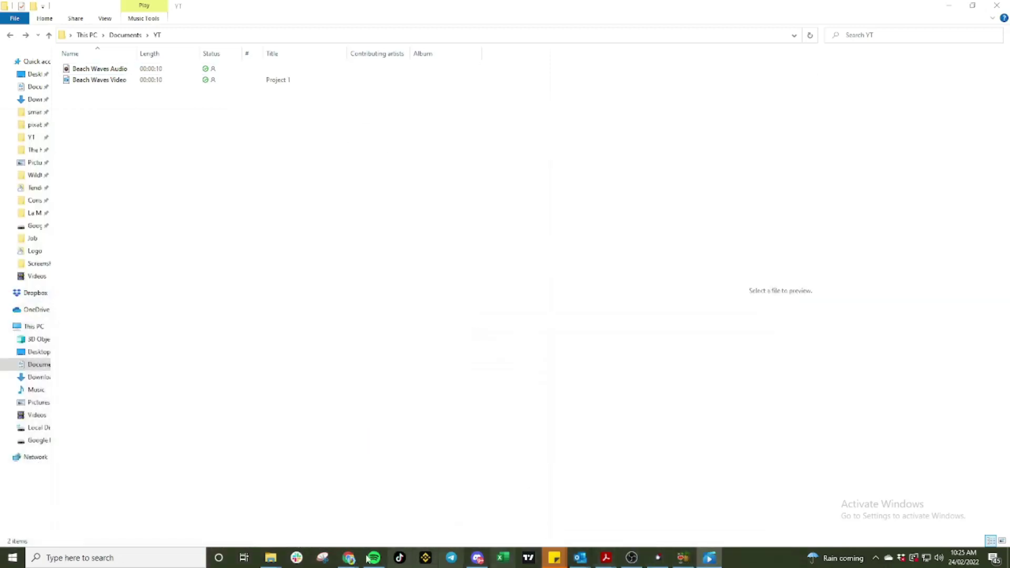
Launch VSDC Free Video Editor and create a blank project titled Project 1 at Full HD 1920x1080, 30 fps.
click(84, 556)
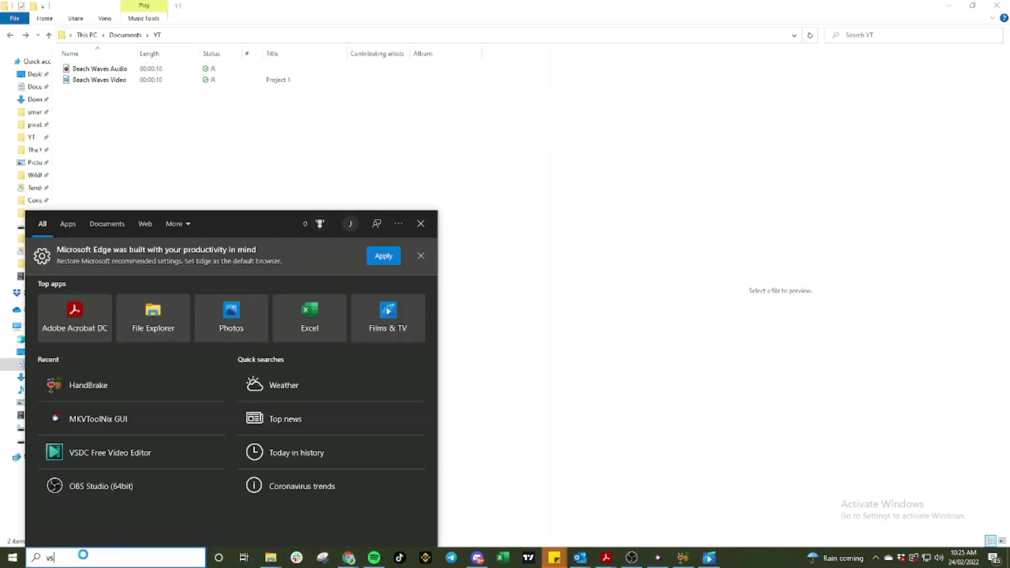
text(vsd)
click(145, 286)
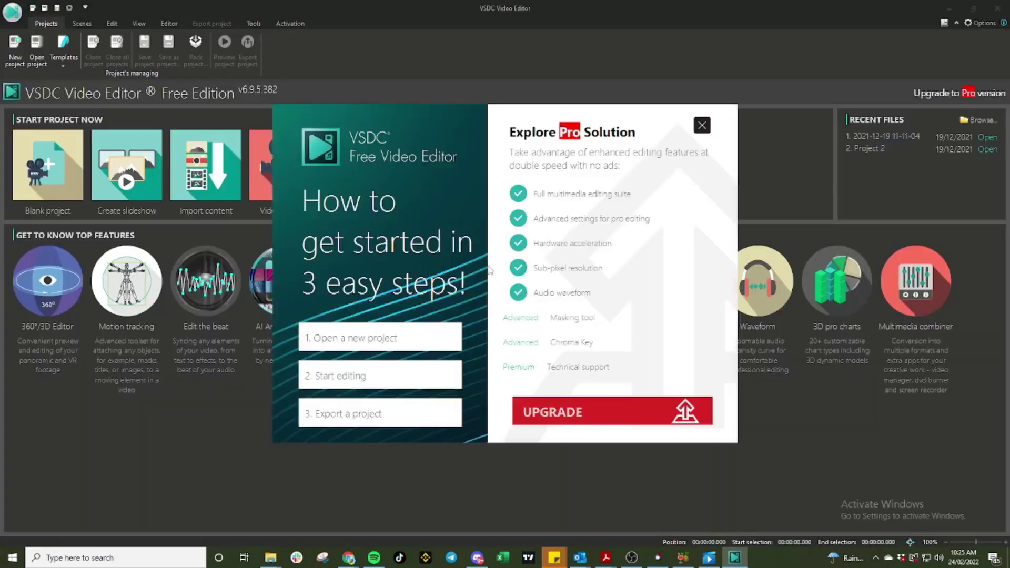
click(703, 125)
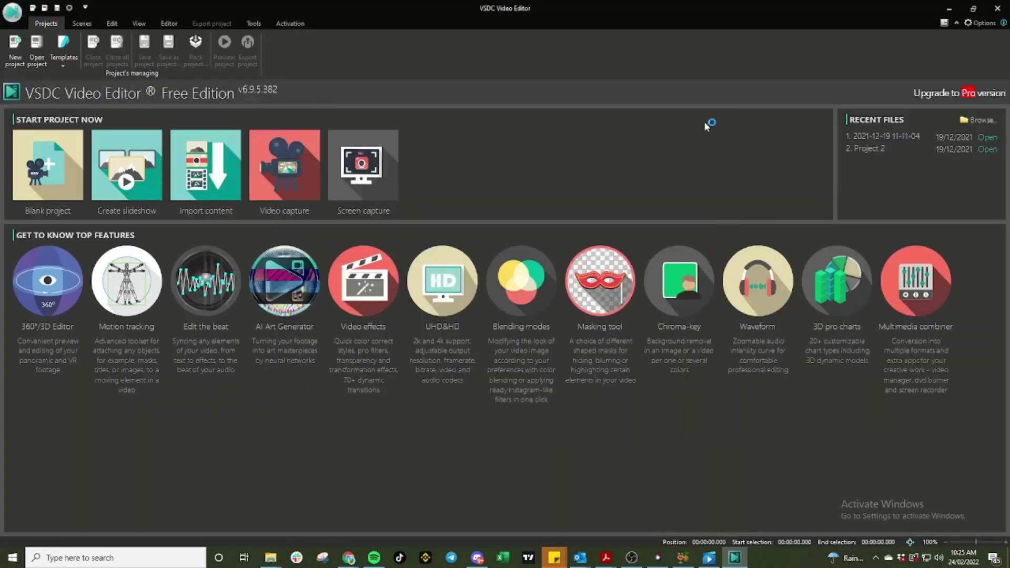
click(78, 181)
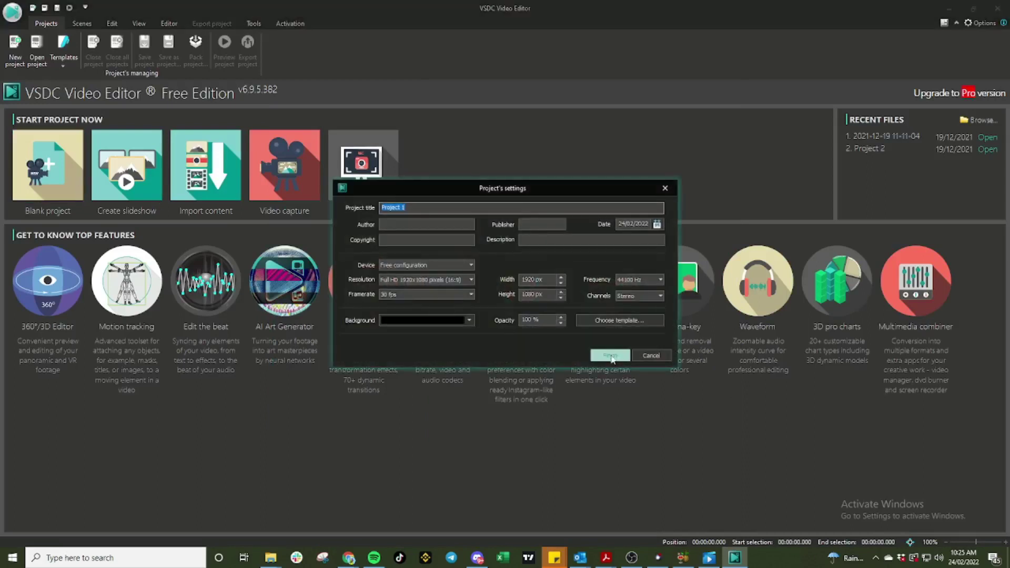
click(610, 356)
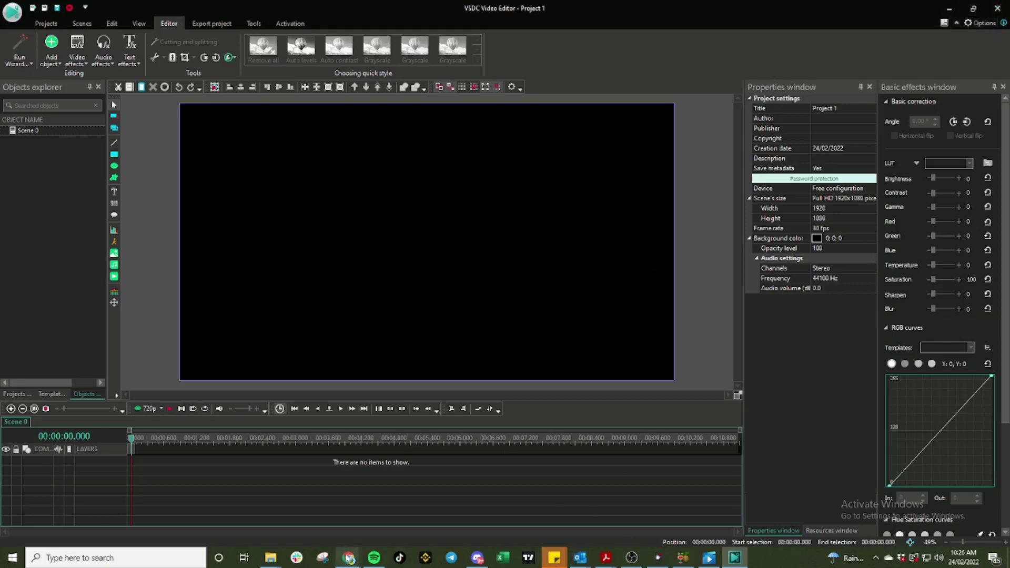
Add the Beach Waves Video file from the YT folder to the project's scene and minimize the folder window.
click(270, 558)
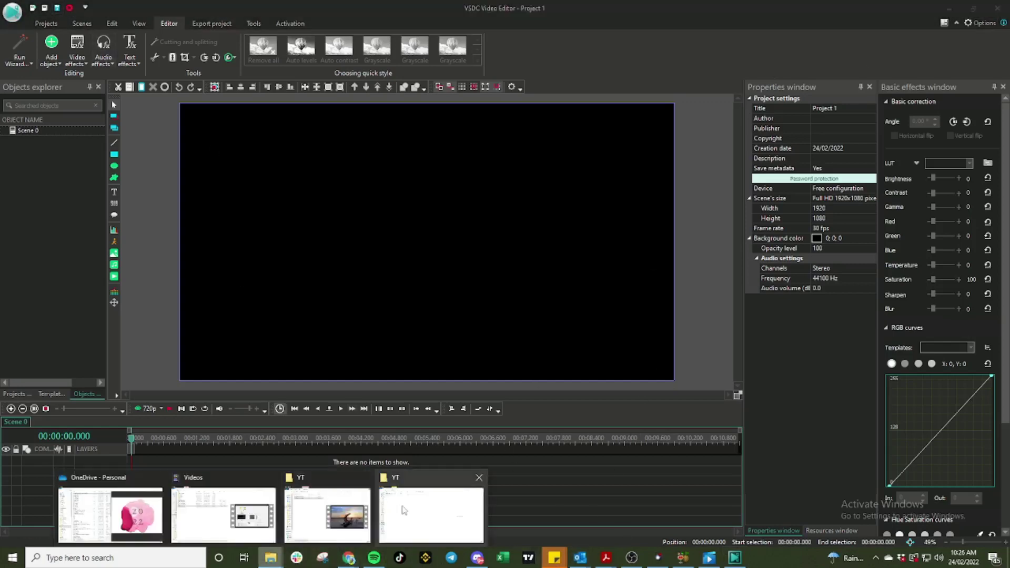
click(326, 518)
drag(289, 104, 721, 100)
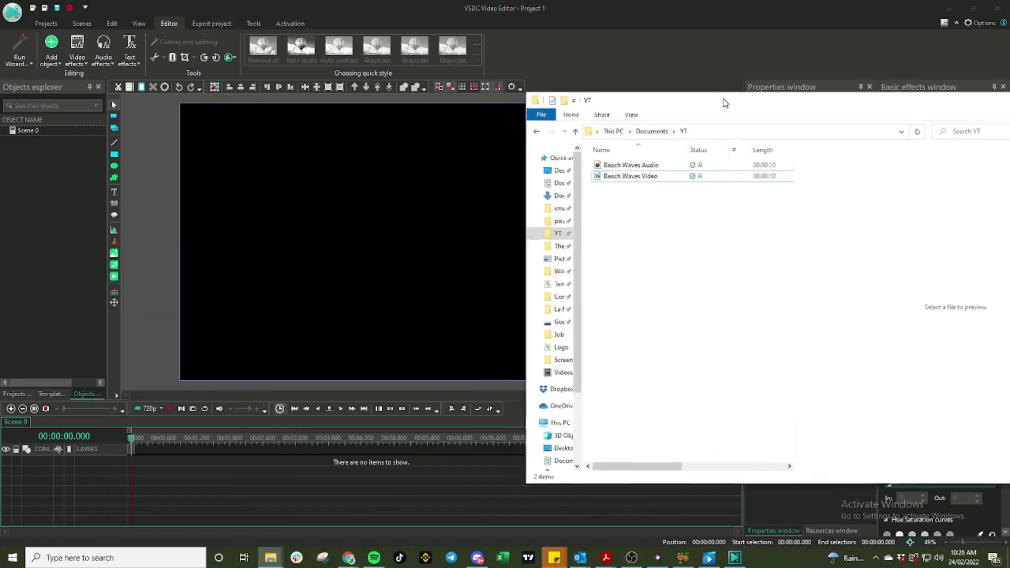
drag(627, 178, 251, 234)
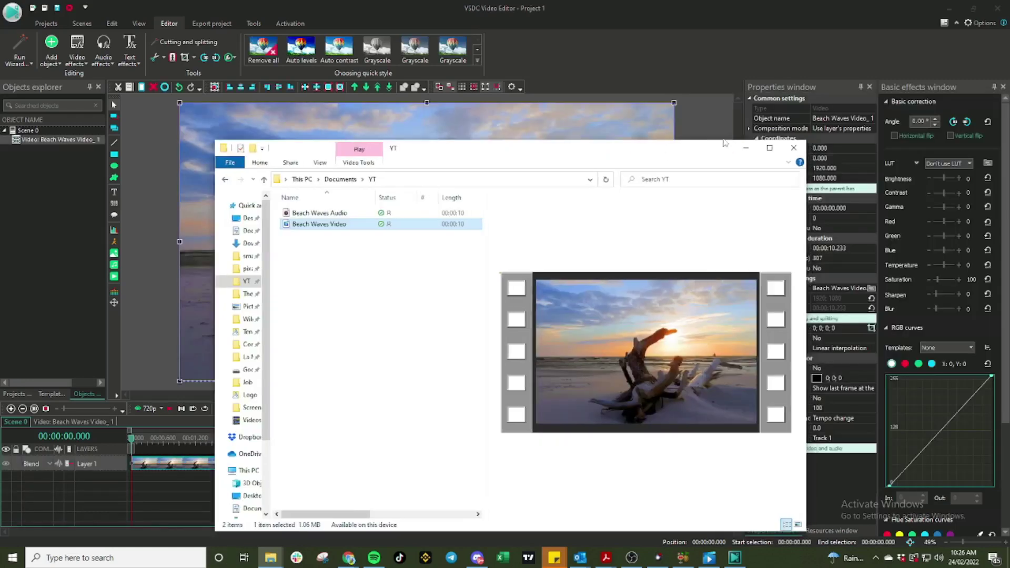
click(745, 148)
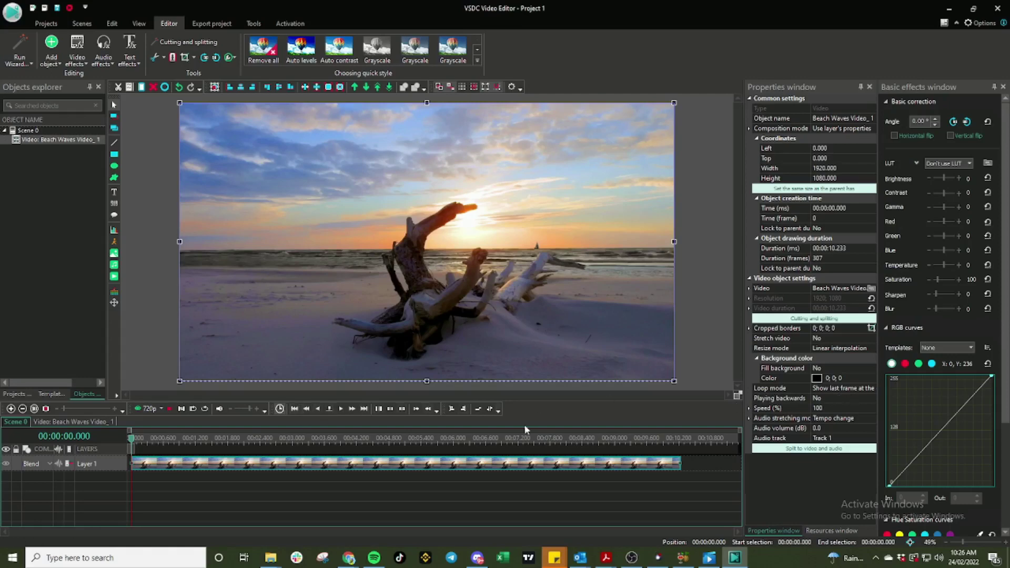
Add the Beach Waves Audio file from the YT folder to the timeline on a second layer below the video.
mouse_move(270, 557)
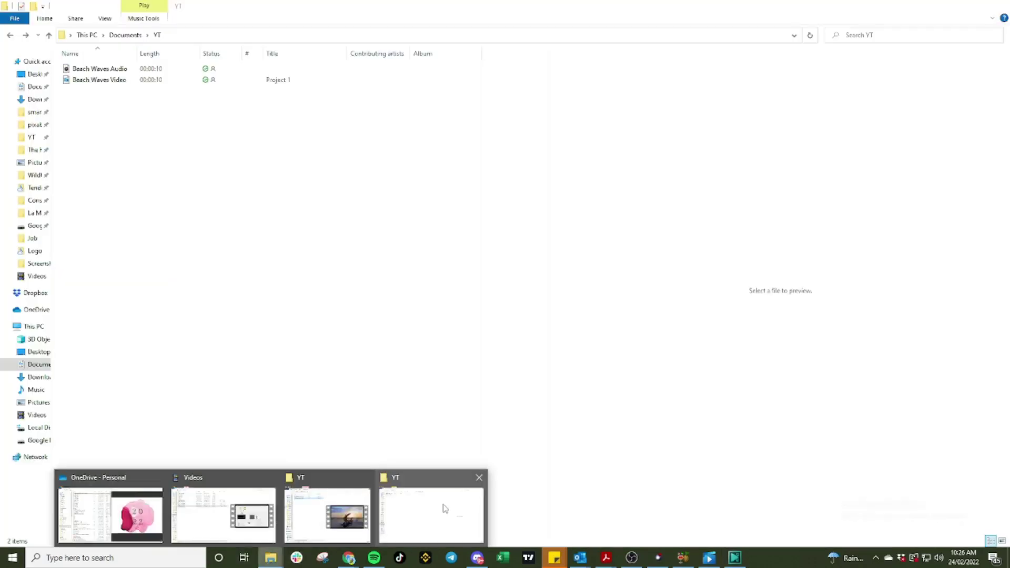
click(444, 508)
double_click(327, 11)
click(414, 210)
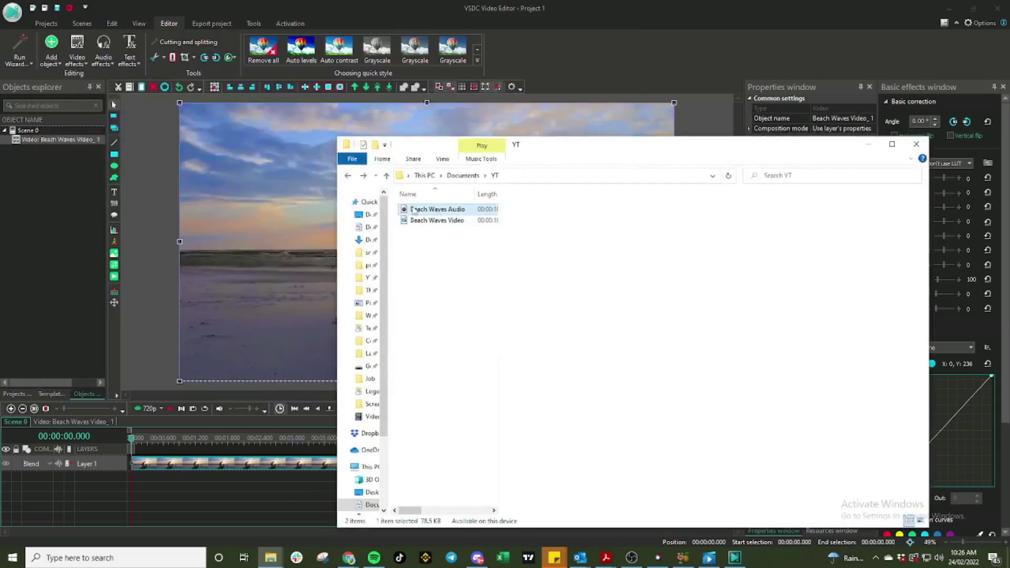
drag(414, 210, 284, 480)
click(205, 496)
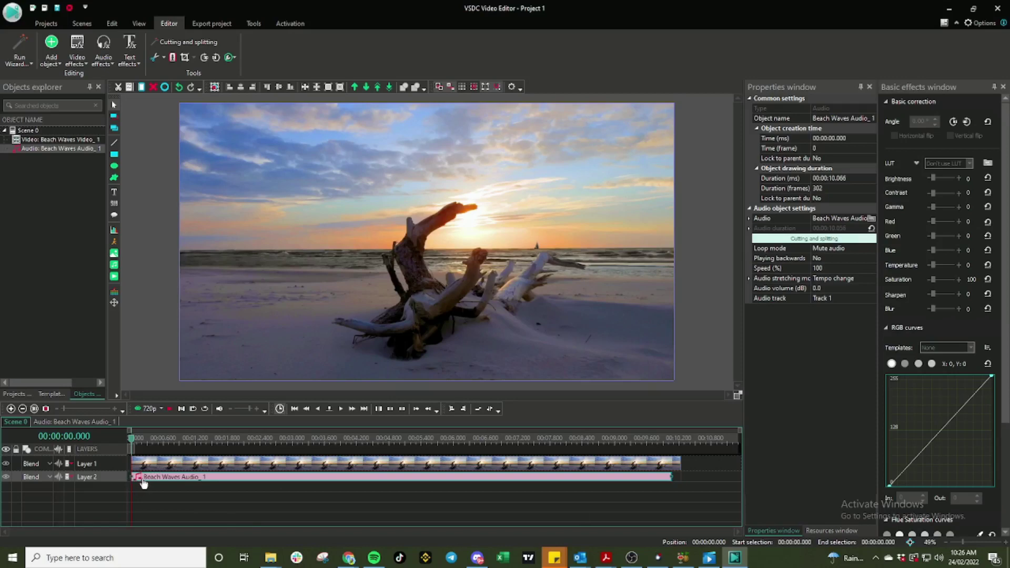
Copy the audio object's drawing duration to the Beach Waves Video object, setting it to 00:00:10.066.
mouse_move(143, 483)
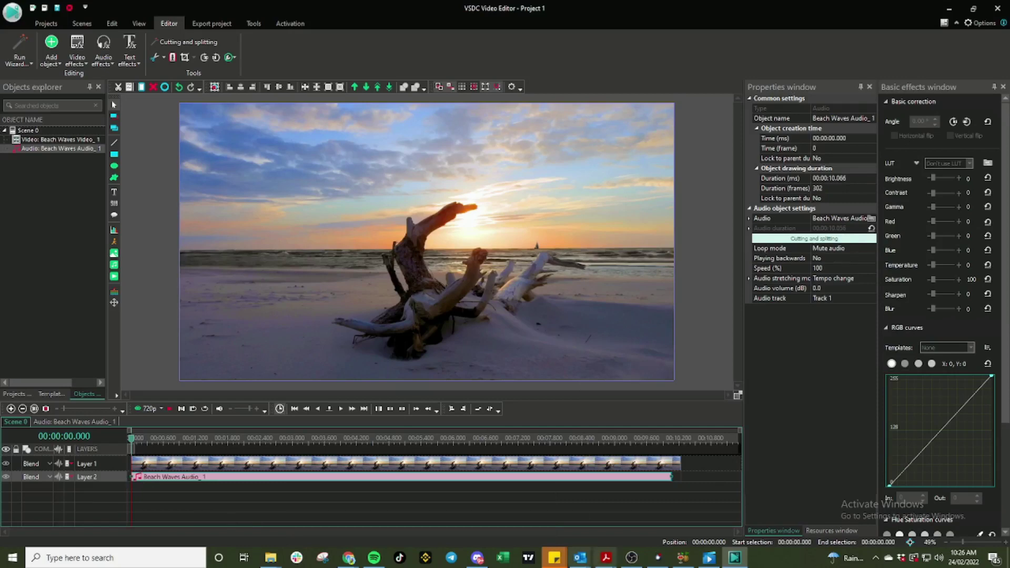
mouse_move(580, 556)
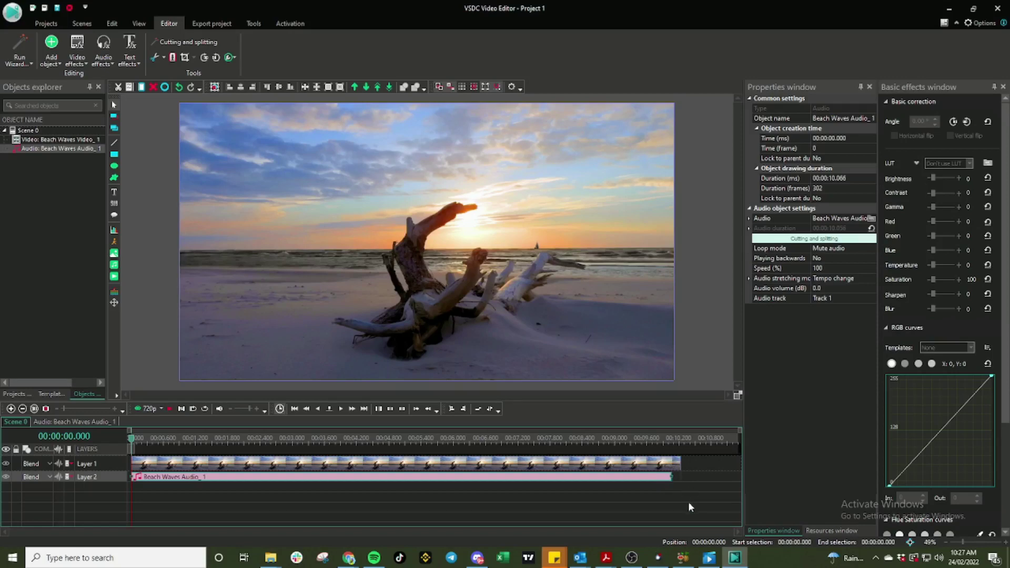
click(672, 466)
click(661, 477)
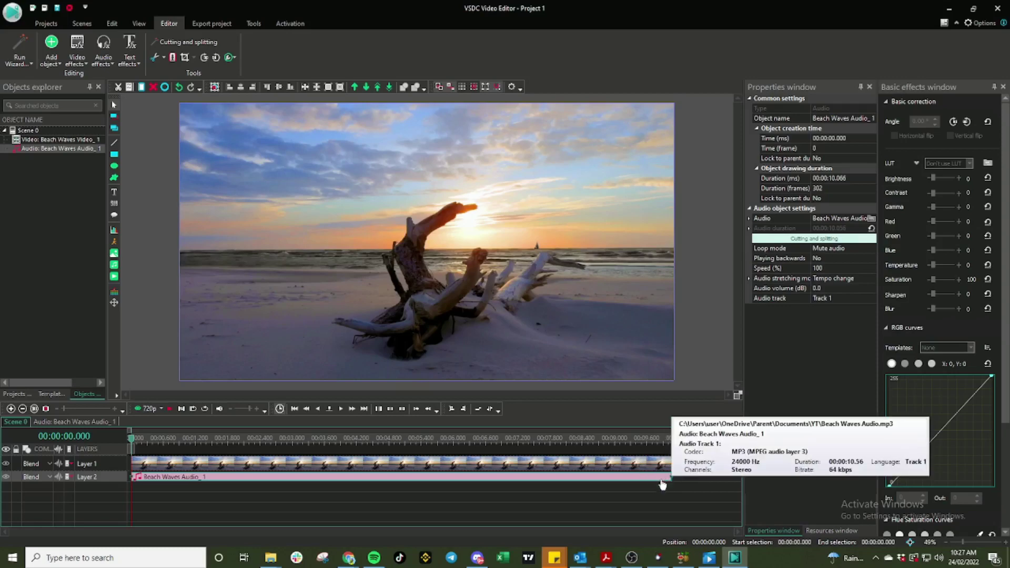
click(850, 177)
key(ctrl+c)
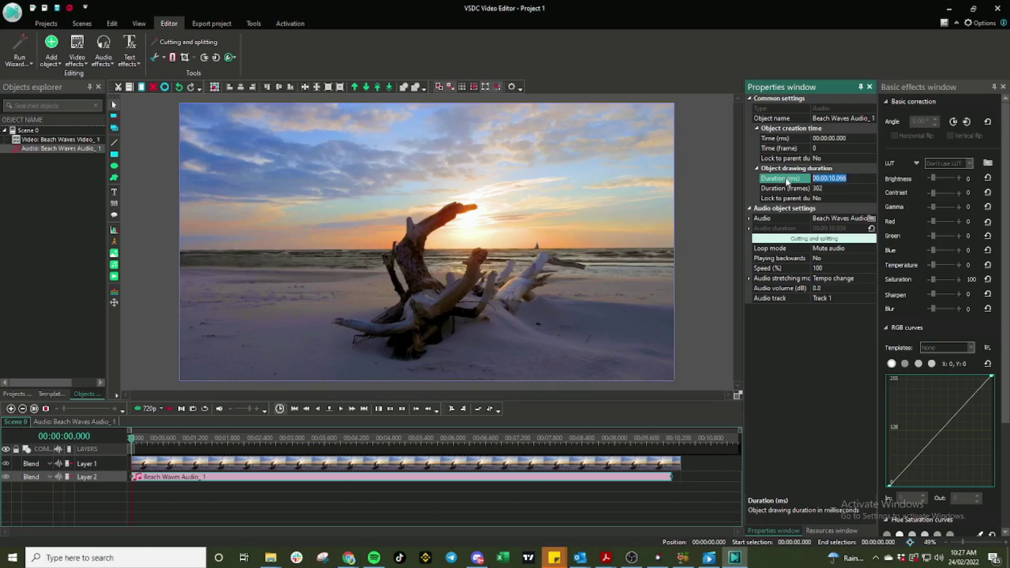
click(558, 467)
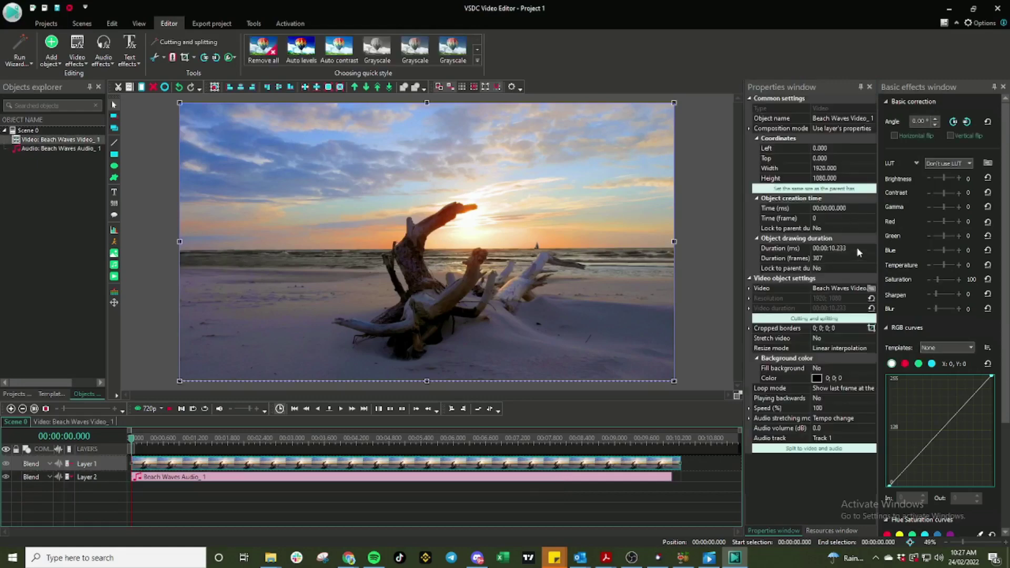
click(838, 248)
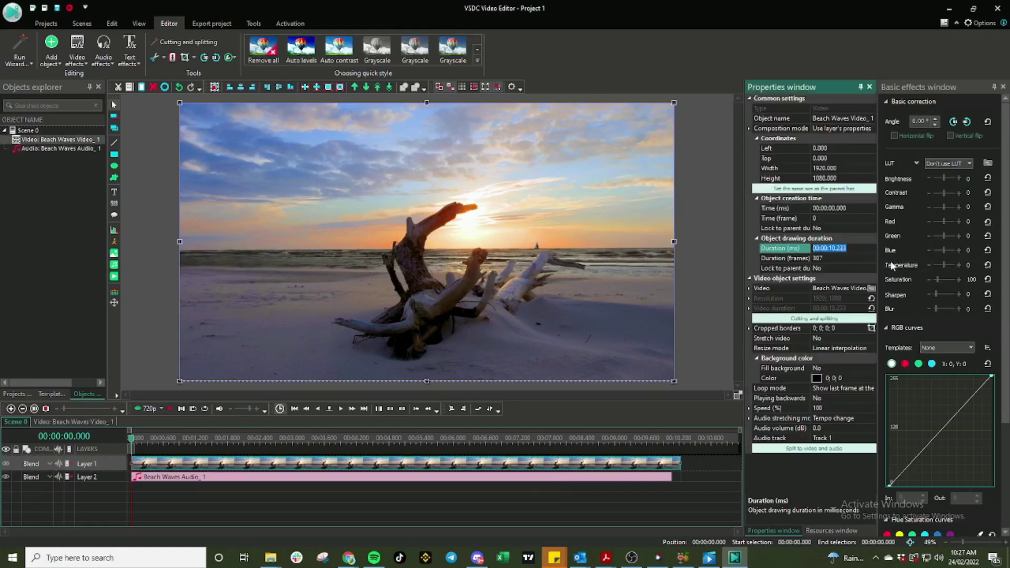
key(ctrl+v)
key(Return)
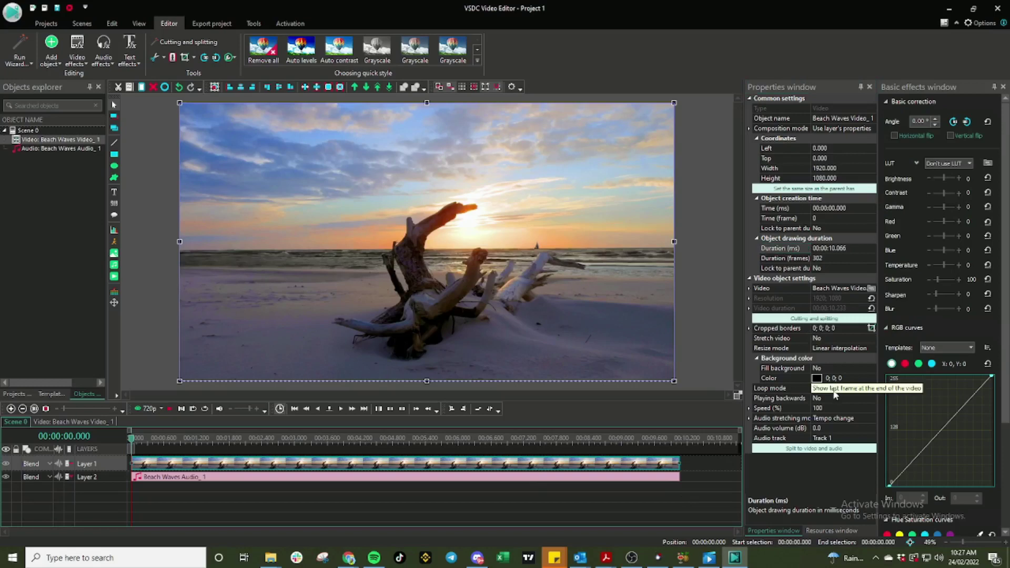
Set the Beach Waves Video object's loop mode to Loop video.
click(871, 394)
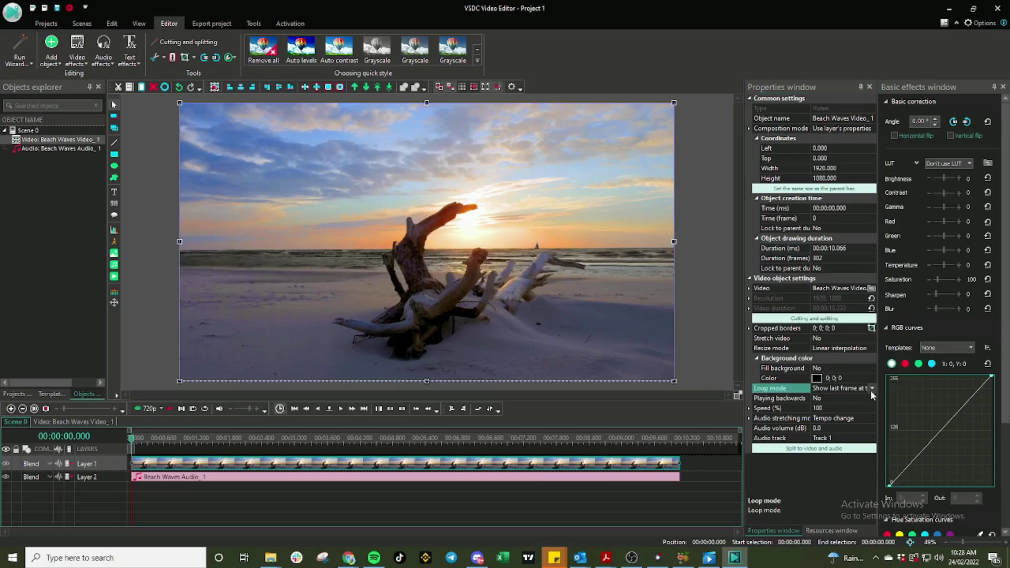
click(872, 388)
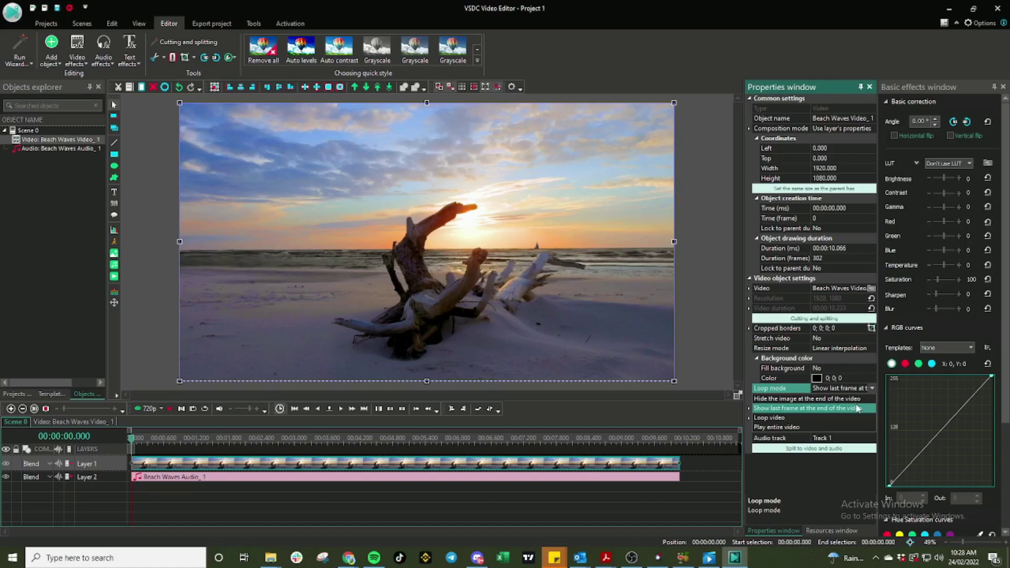
click(838, 419)
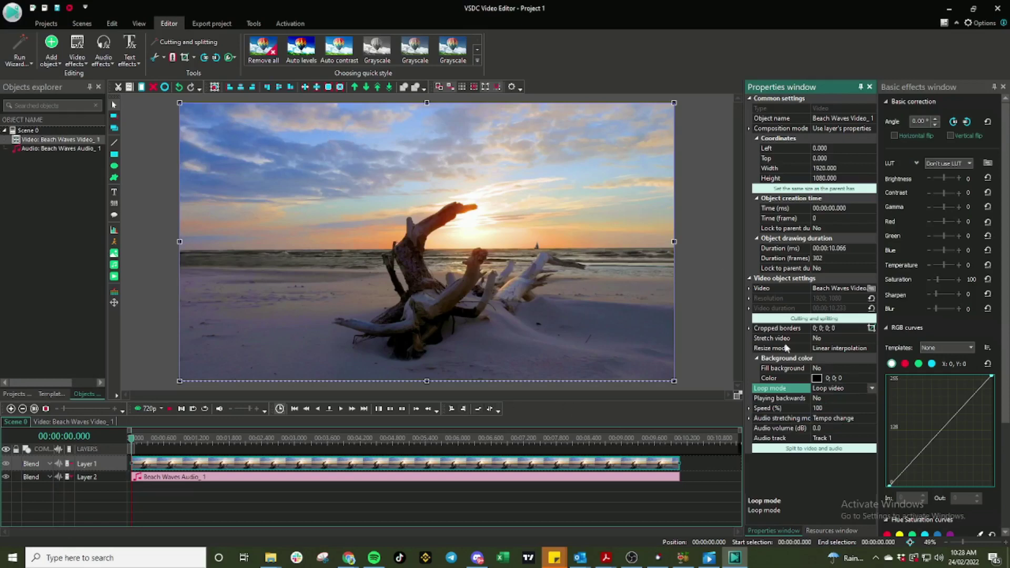
Set the Beach Waves Audio object's loop mode to Loop audio.
click(477, 482)
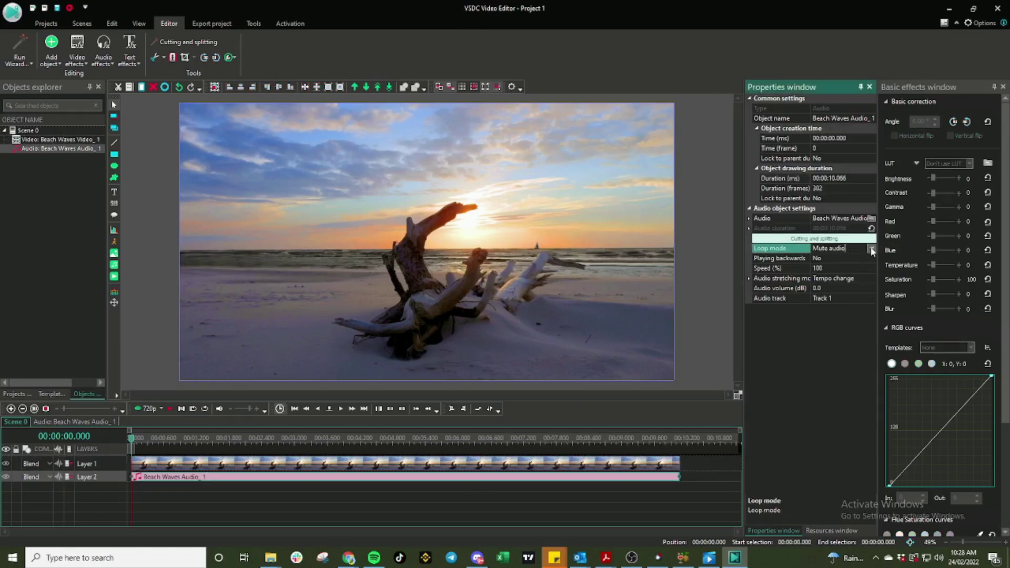
click(871, 248)
click(859, 267)
click(781, 392)
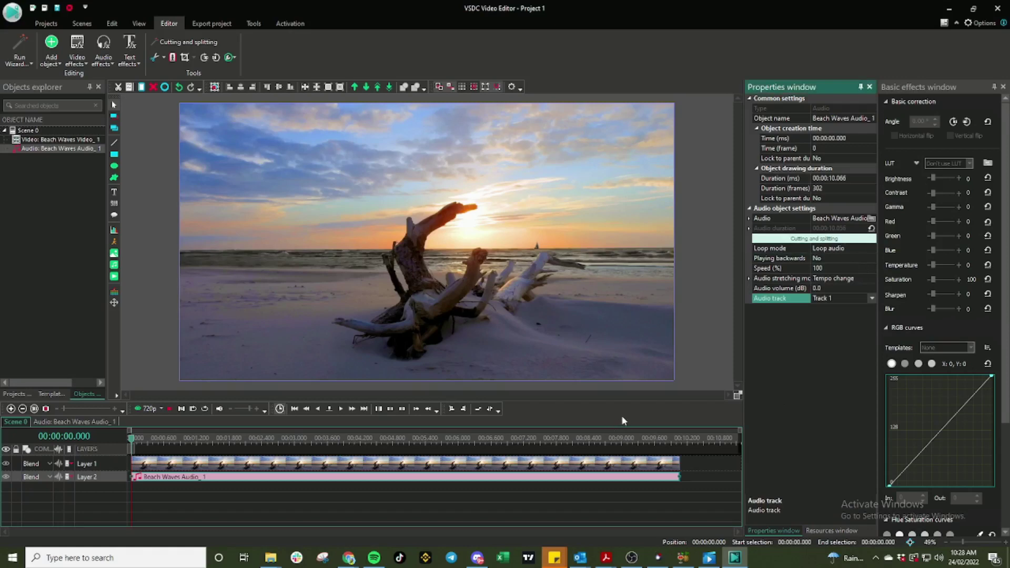
Export the project for YouTube with the H.264/AVC High Quality profile and decline uploading it.
click(207, 23)
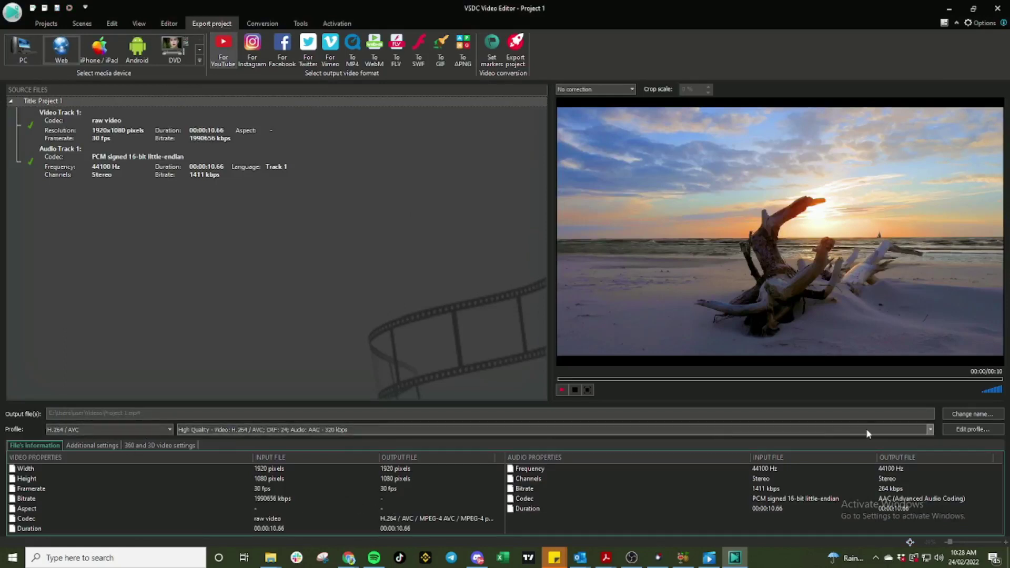
click(950, 426)
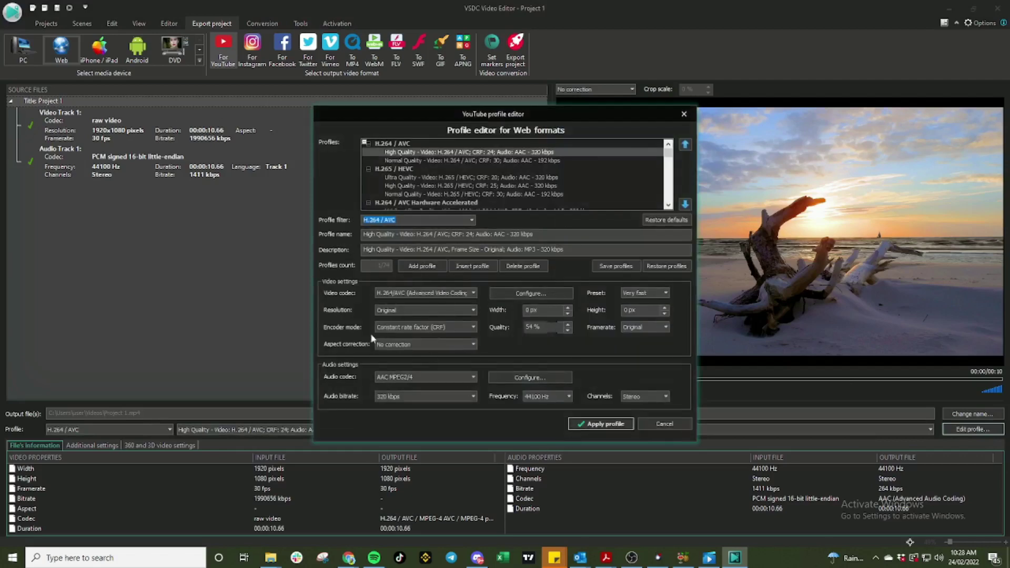
click(664, 423)
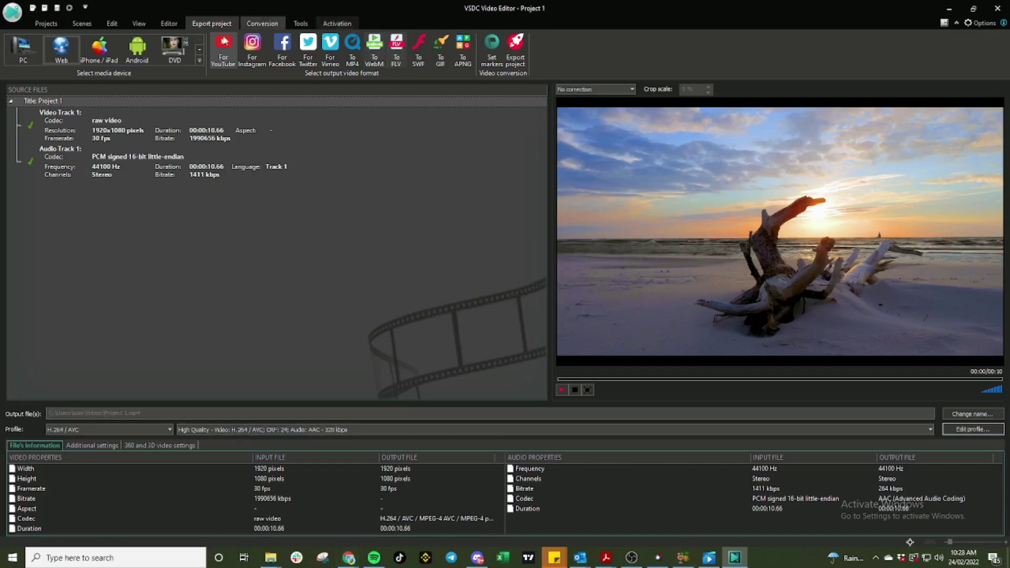
click(516, 50)
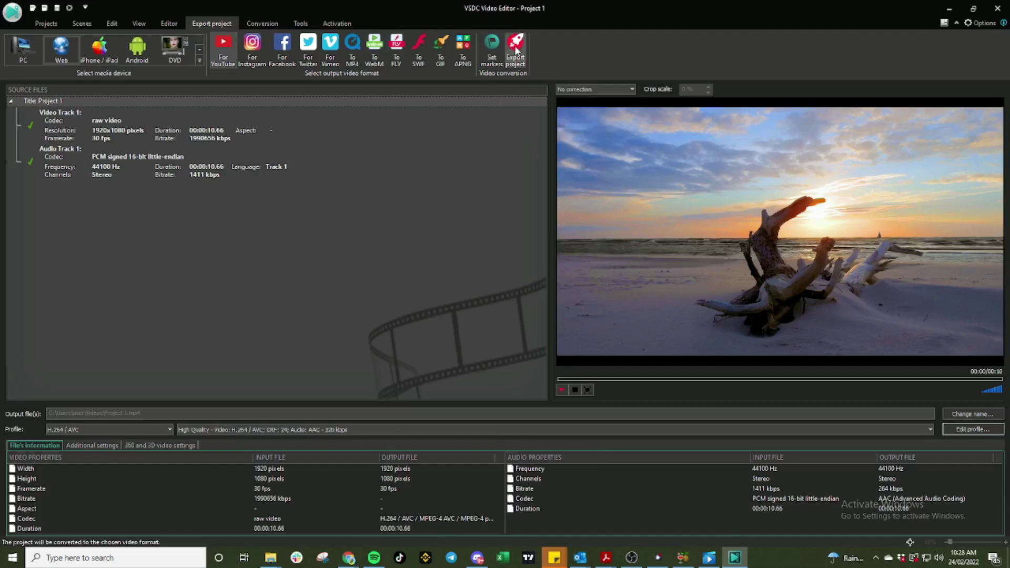
click(543, 418)
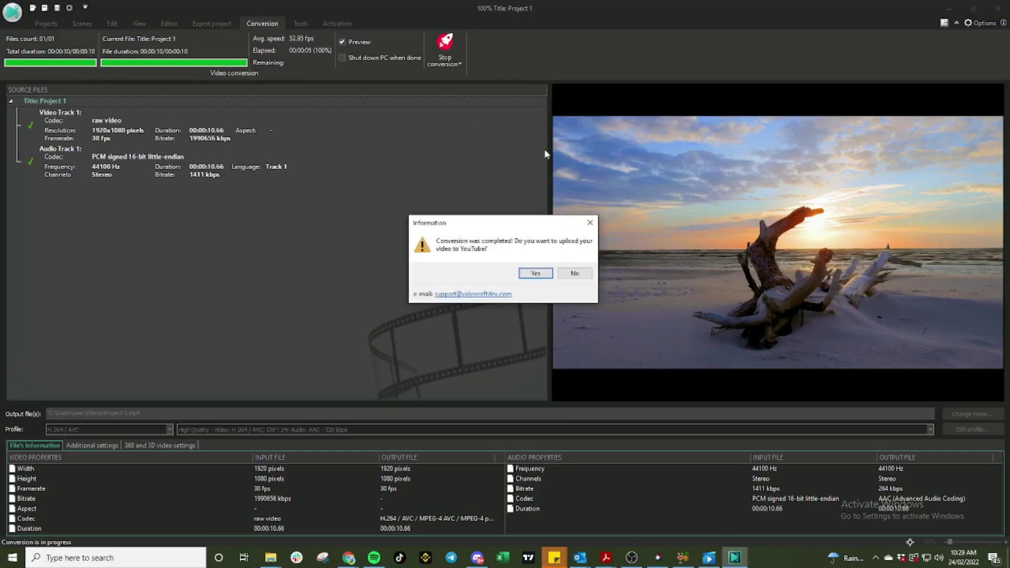
click(575, 273)
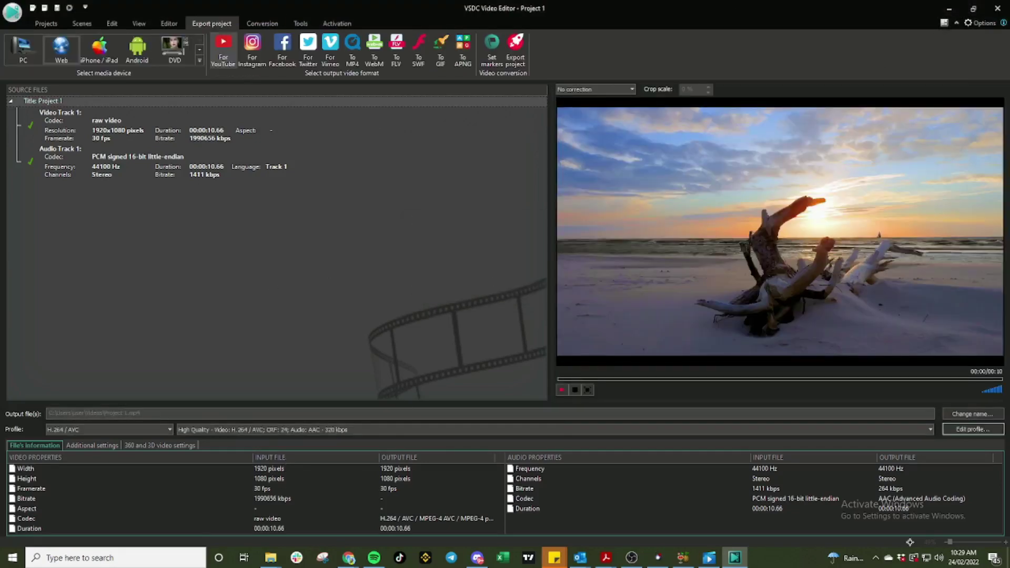
Rename the exported Project 1 file in the Videos folder as Beach Waves 10secs.
click(270, 557)
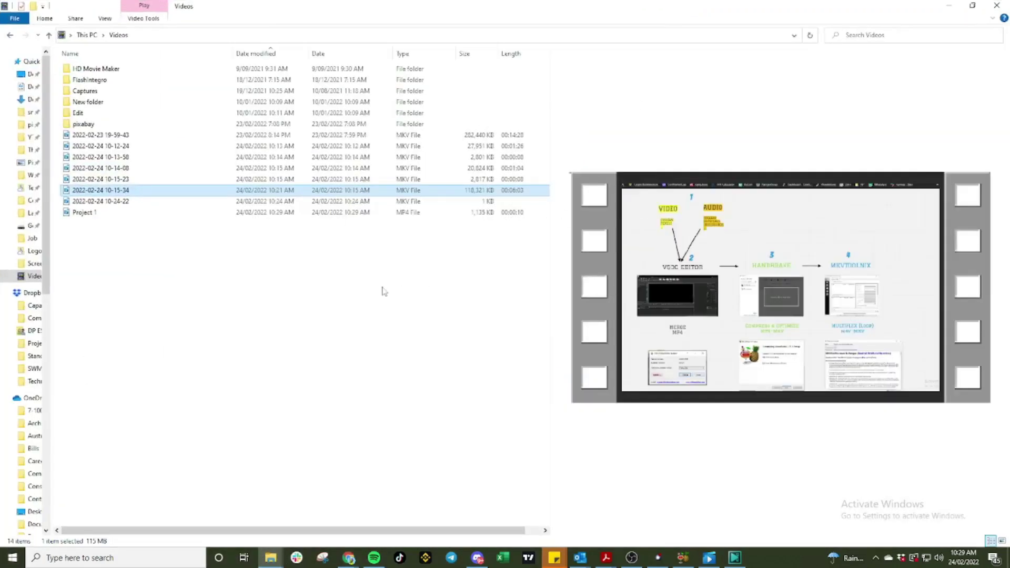
click(234, 258)
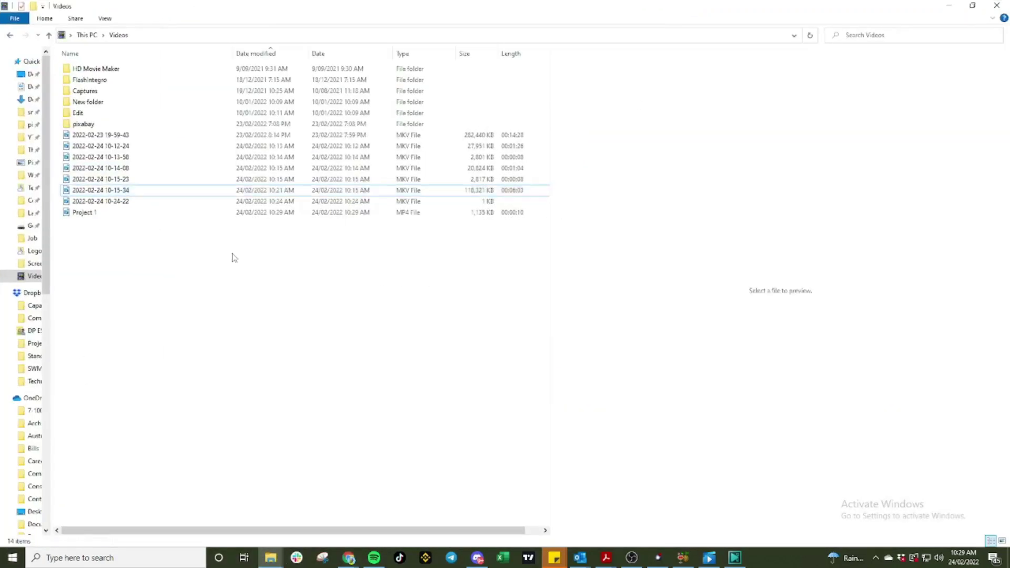
click(89, 215)
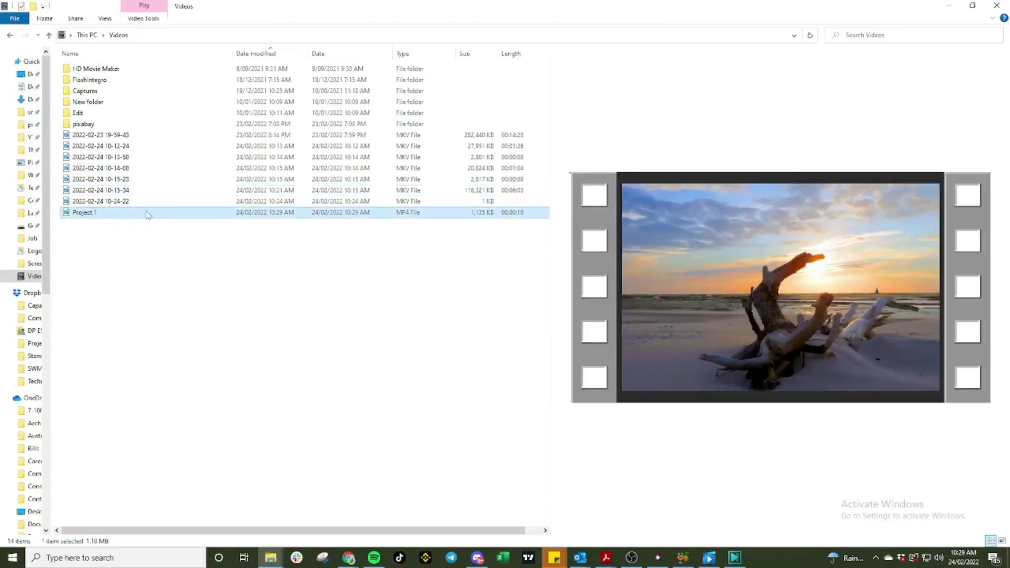
key(F2)
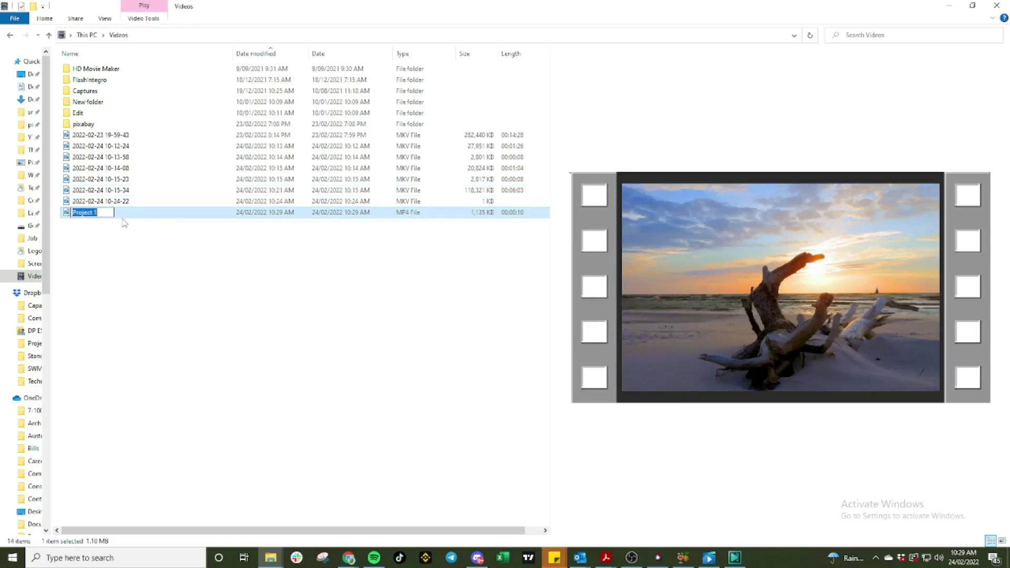
text(Beach Wavesw)
key(BackSpace)
text(10secs)
click(184, 244)
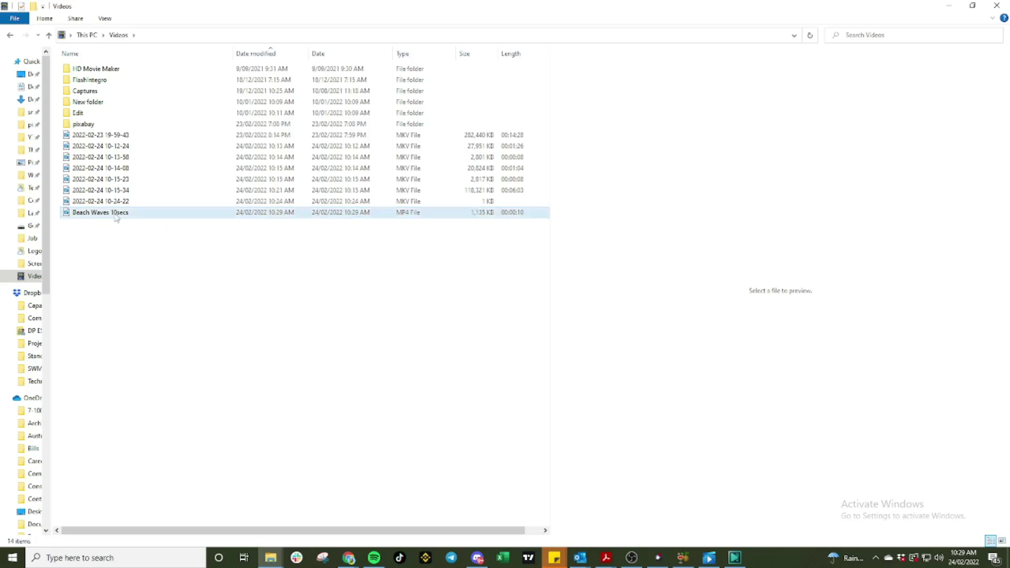
Play the Beach Waves 10secs video to check it, and close the player and the folder window.
click(116, 216)
double_click(116, 218)
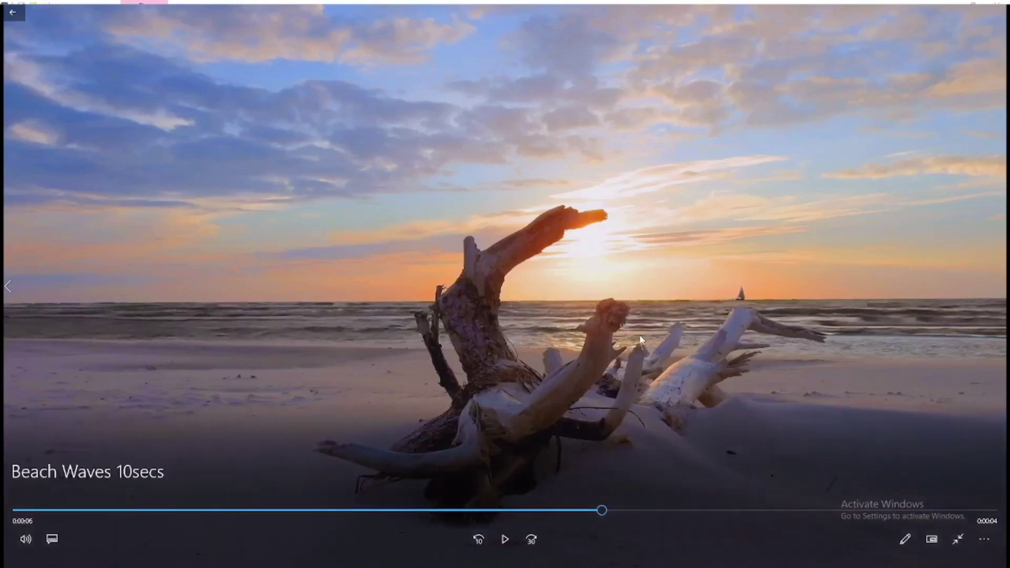
click(996, 8)
click(996, 7)
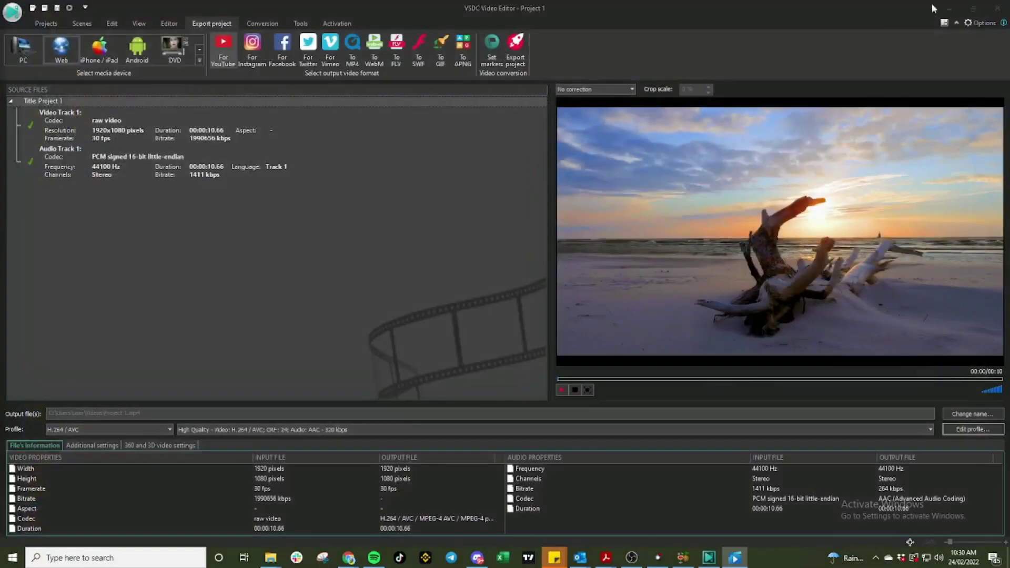
Close VSDC Video Editor without saving Project 1 and bring up the workflow whiteboard in a maximized Chrome window.
click(997, 7)
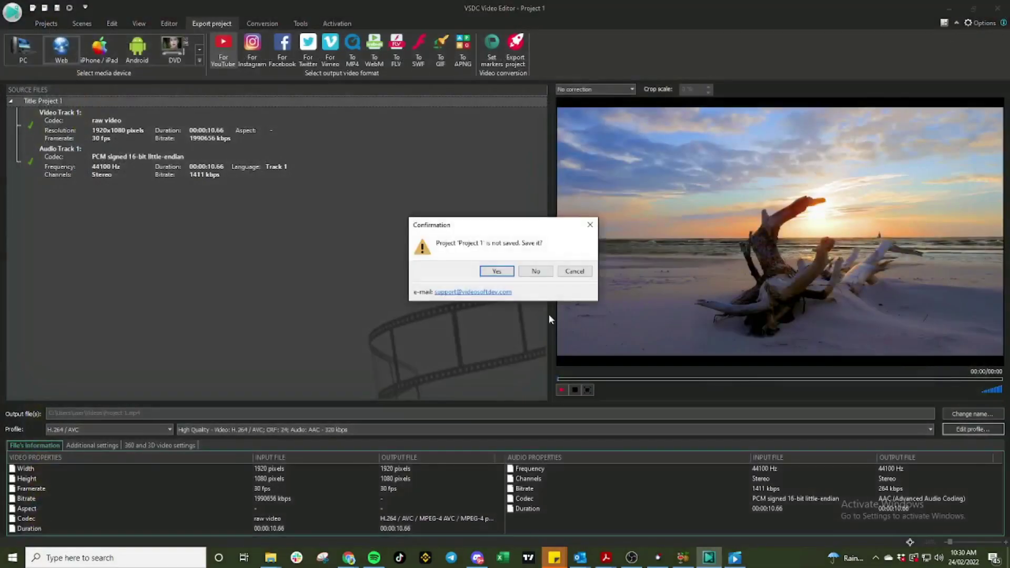
click(547, 276)
mouse_move(351, 557)
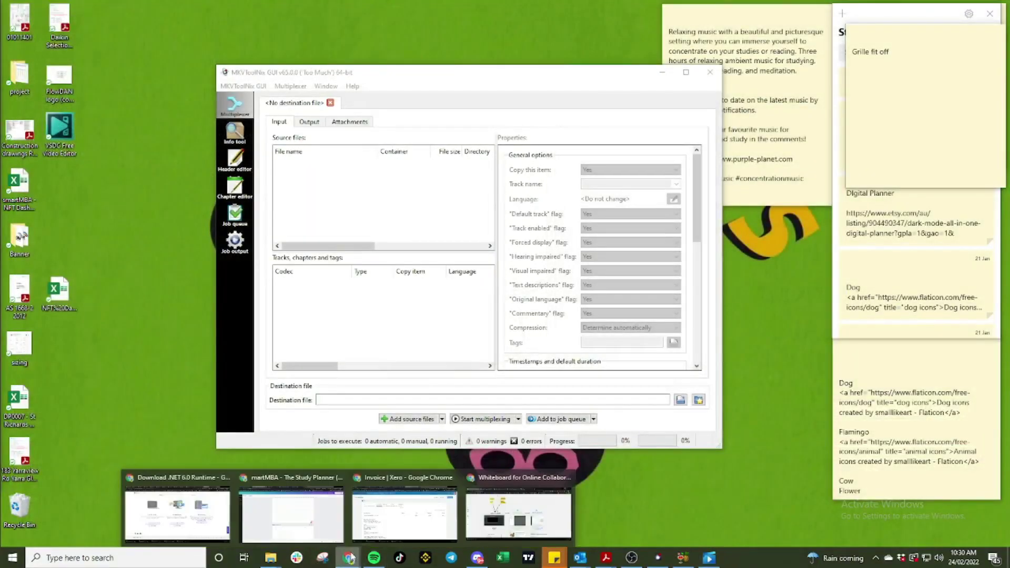
click(518, 513)
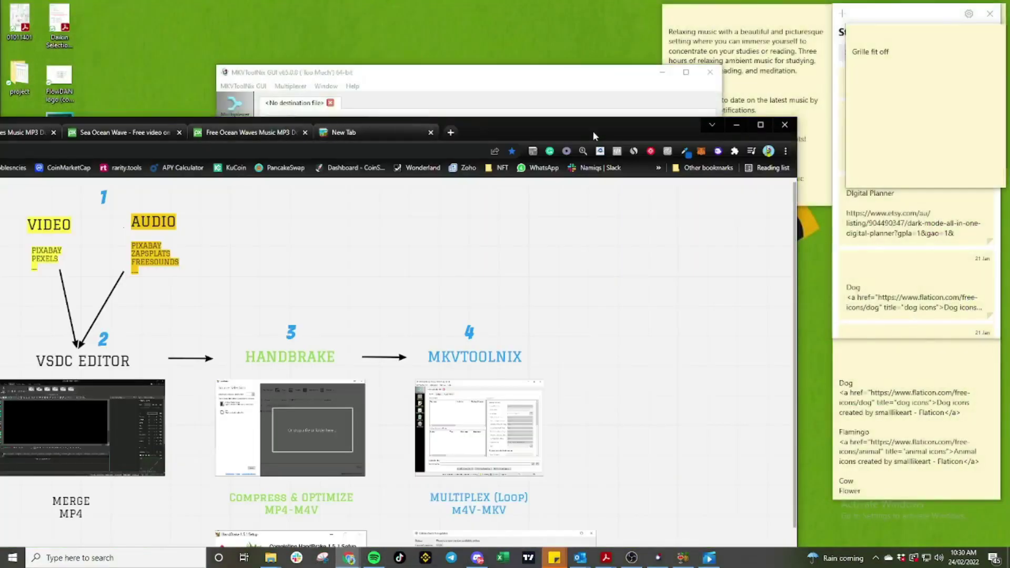
double_click(593, 131)
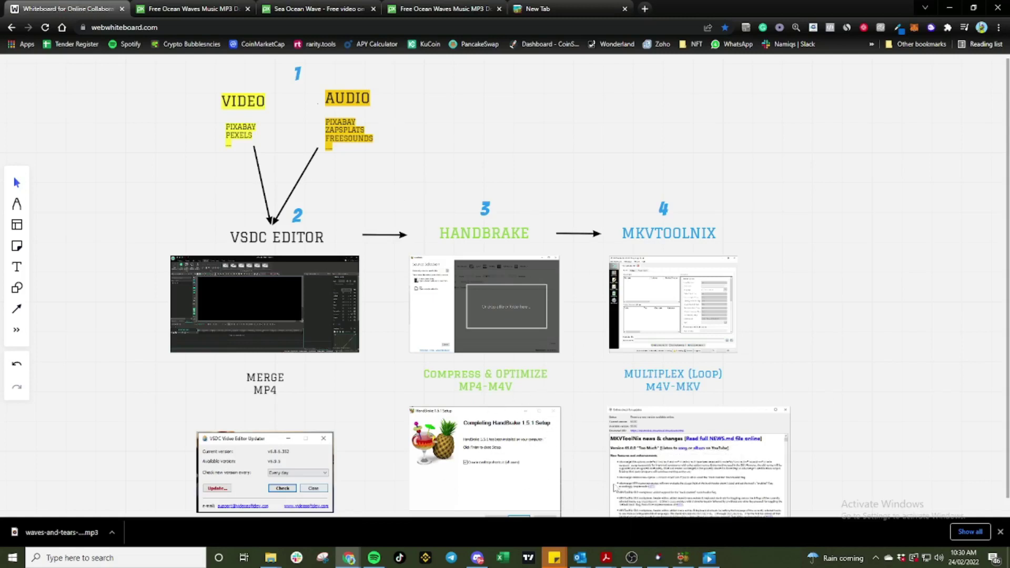
Switch to HandBrake and bring up the second YT folder window in front of it.
mouse_move(679, 562)
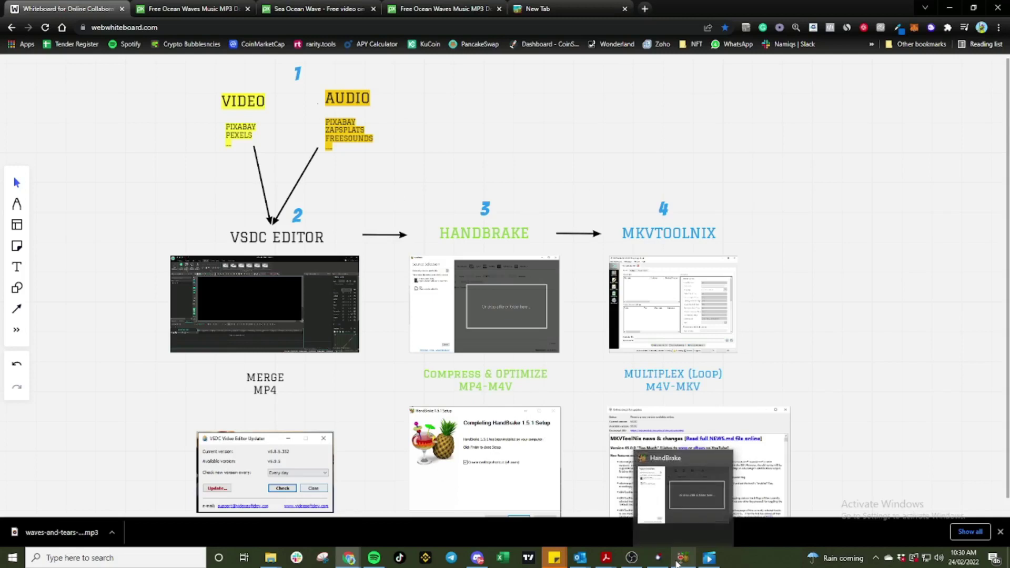
click(692, 509)
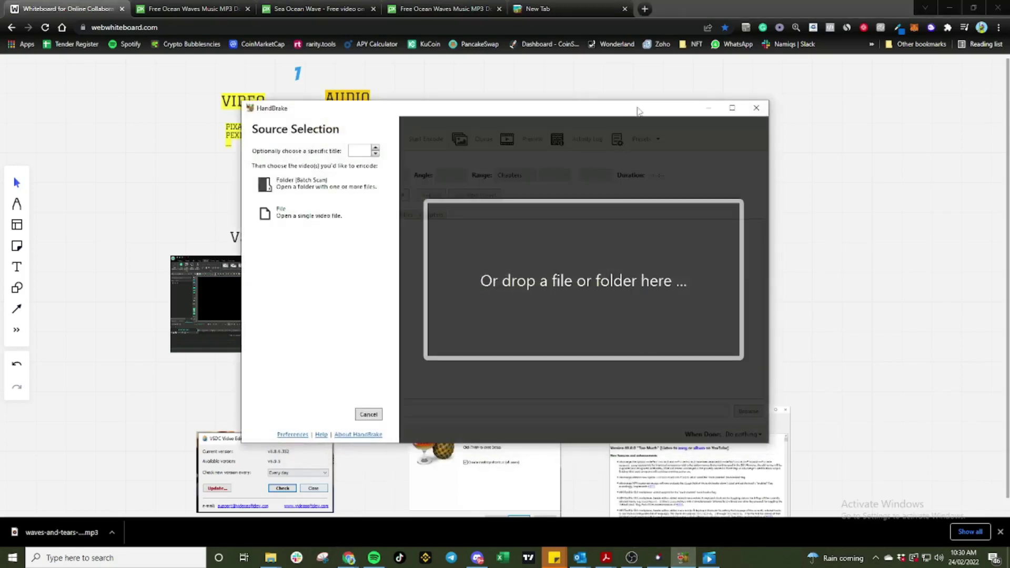
click(271, 558)
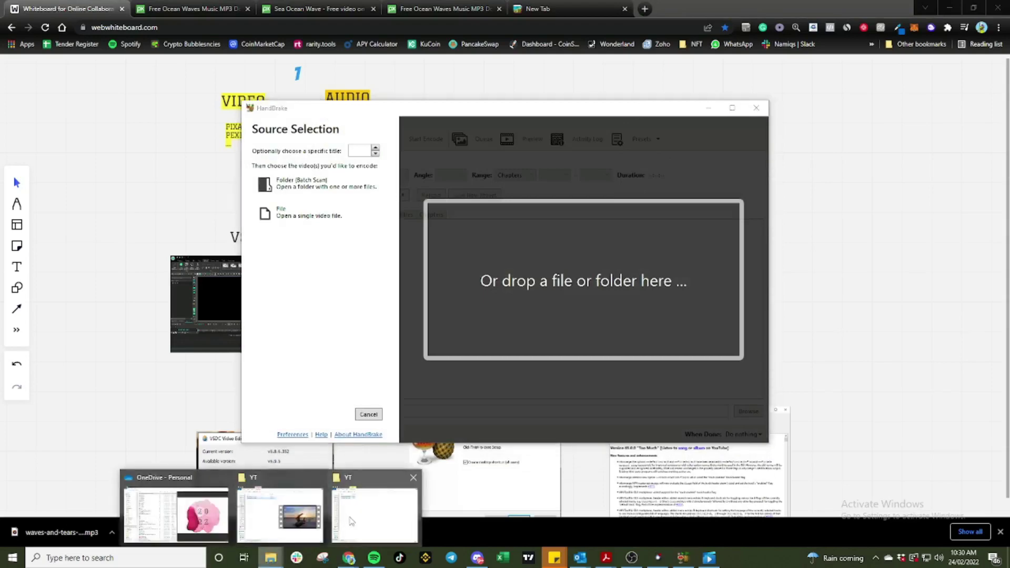
click(351, 521)
click(865, 141)
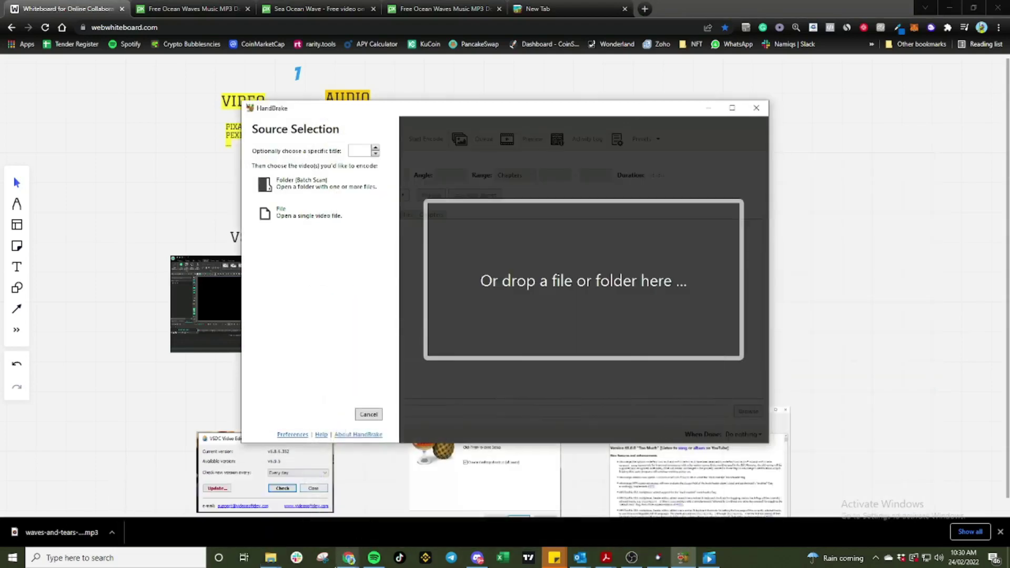
click(270, 557)
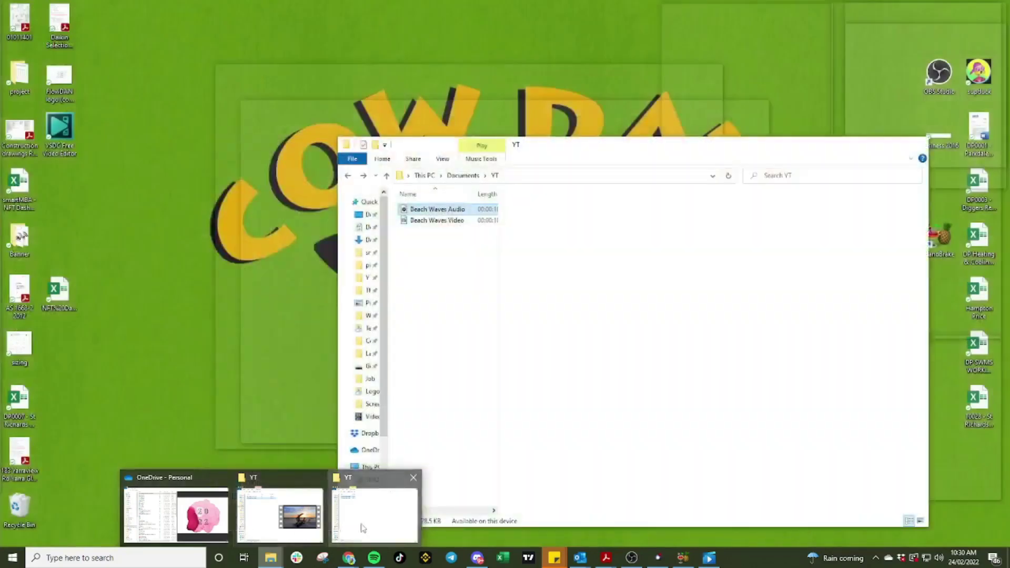
click(362, 527)
Move the Beach Waves 10secs file from the Videos folder into the YT folder in Documents.
click(372, 417)
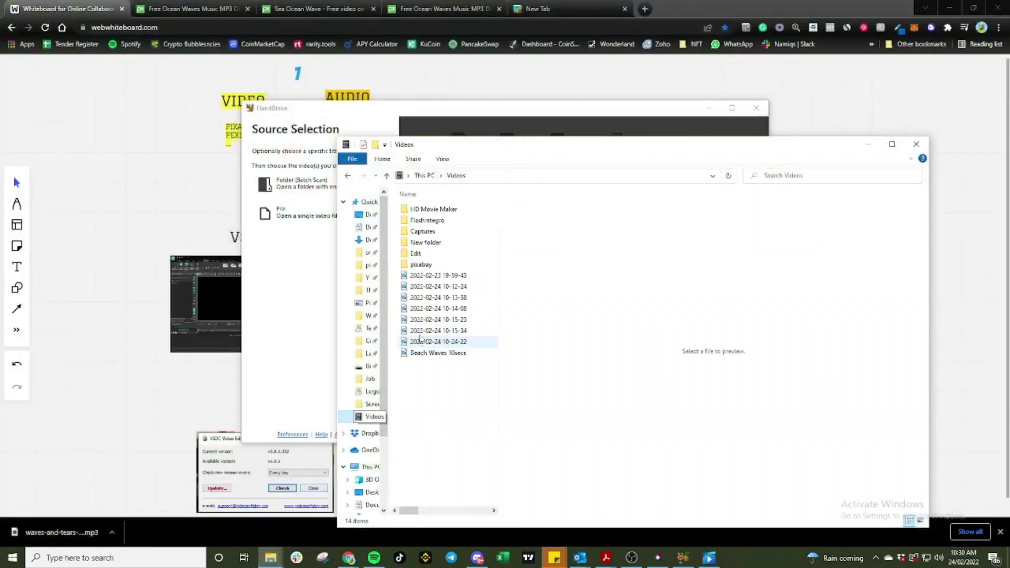
click(431, 353)
right_click(447, 356)
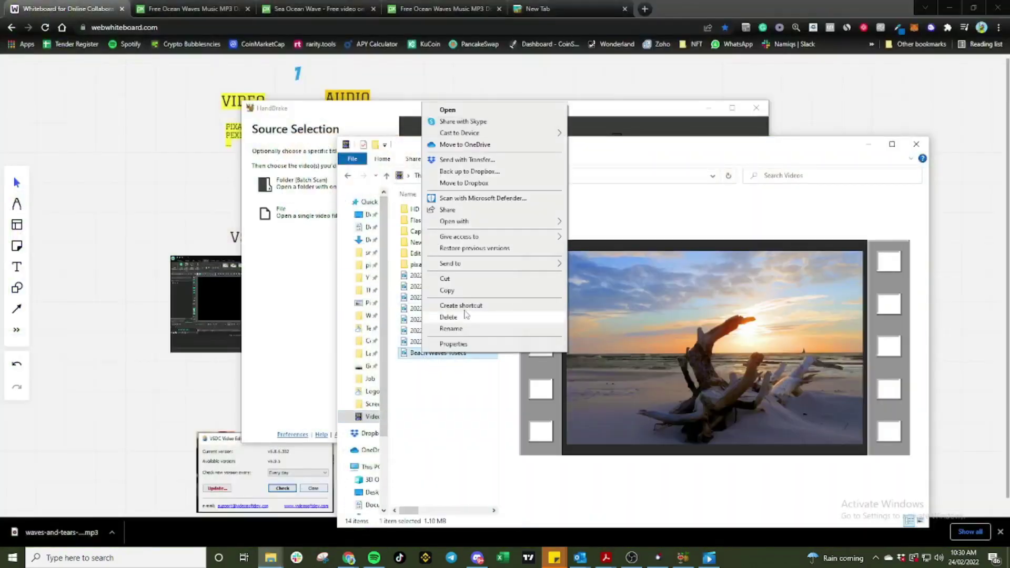
click(444, 279)
click(347, 175)
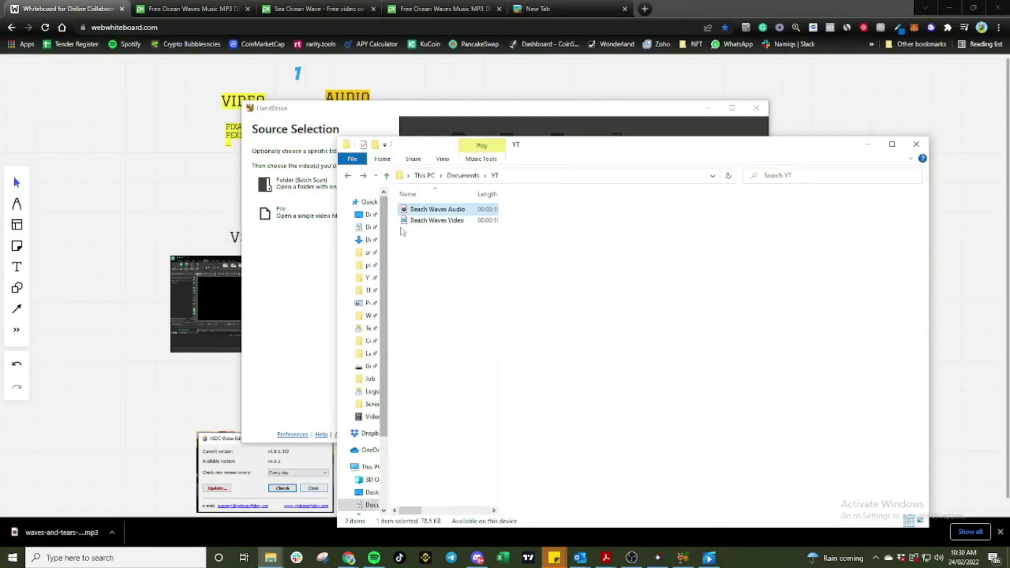
right_click(420, 256)
click(444, 327)
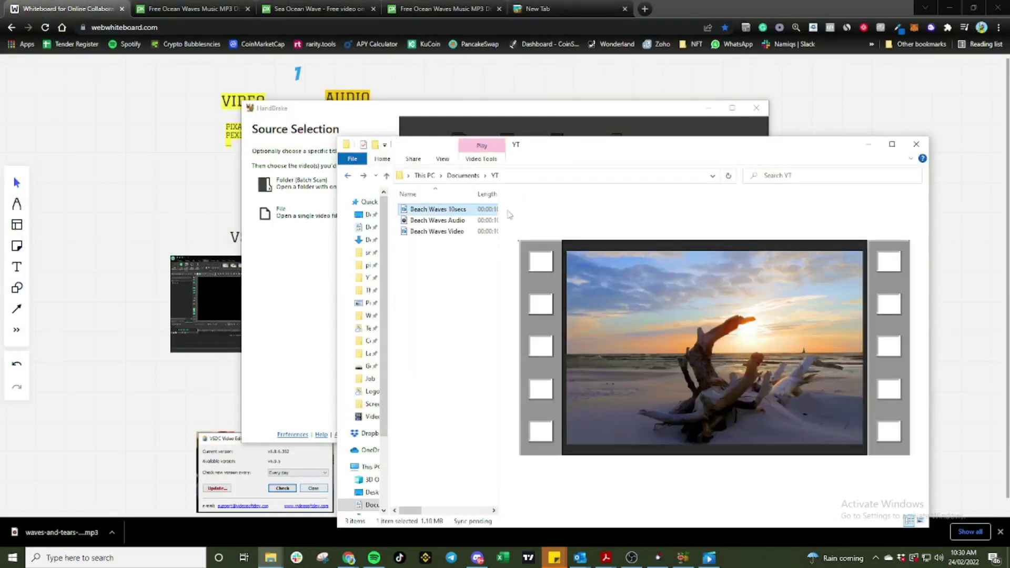
Load Beach Waves 10secs from the YT folder into HandBrake as the source video.
drag(651, 149, 834, 132)
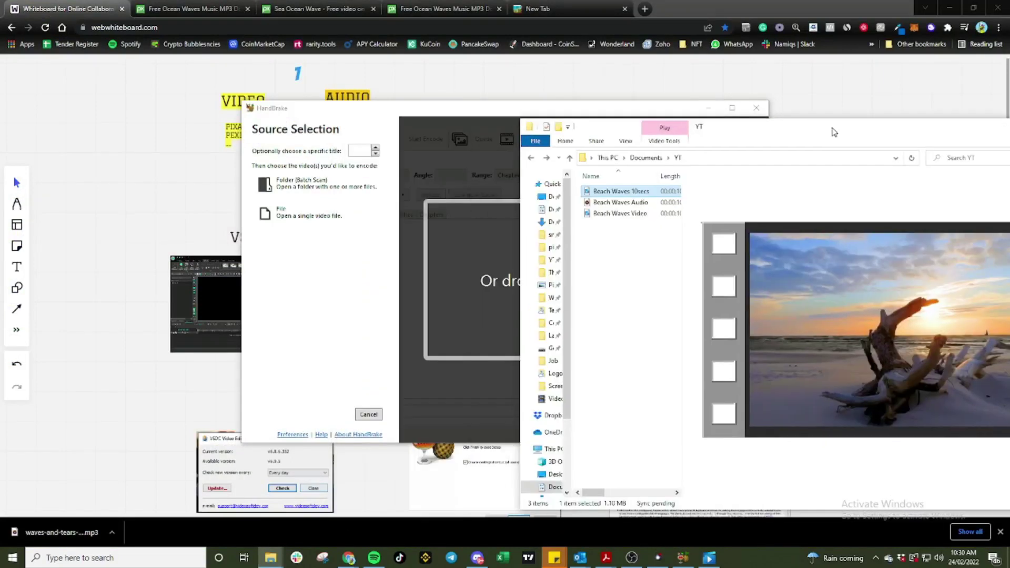
drag(629, 197, 463, 337)
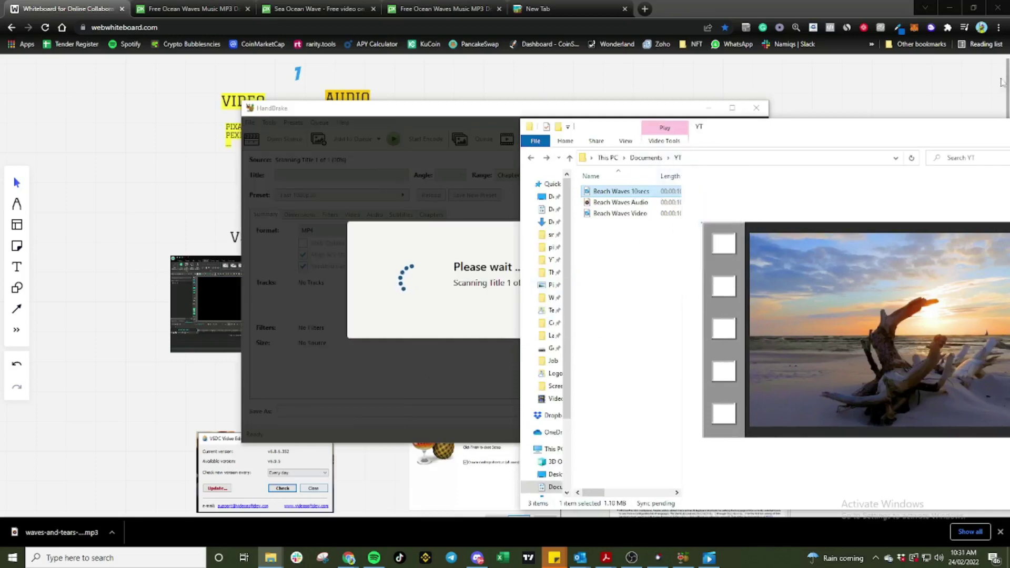
drag(935, 126, 568, 85)
click(687, 89)
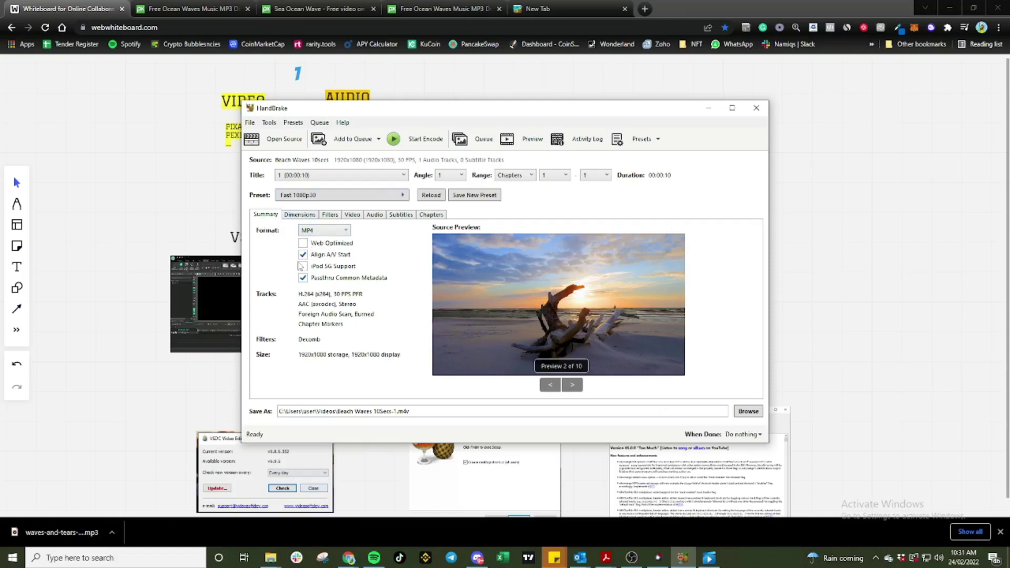
Enable Web Optimized for the MP4 output and adjust the video's Constant Quality after checking the dimensions and filters.
click(303, 243)
click(300, 215)
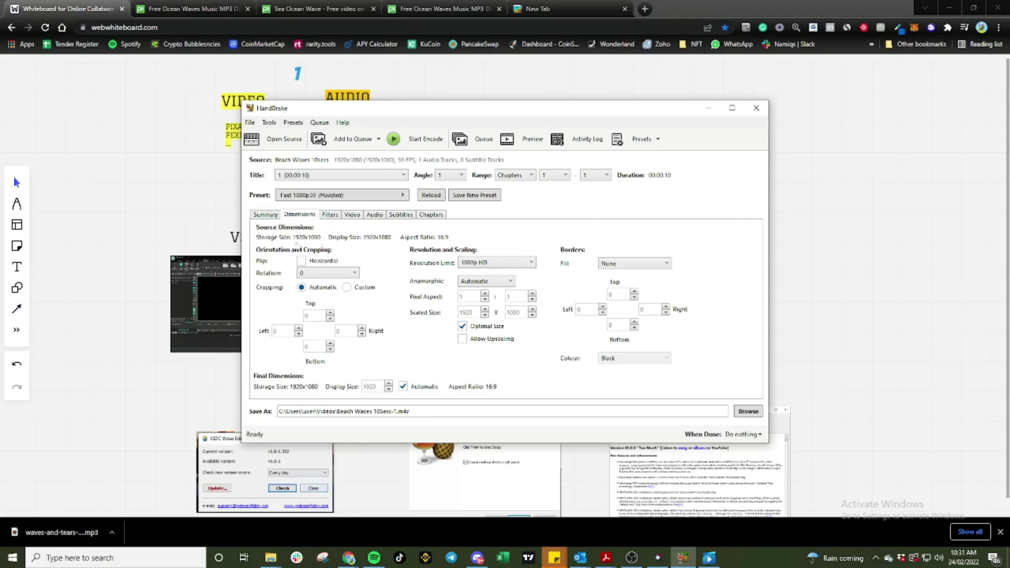
click(330, 215)
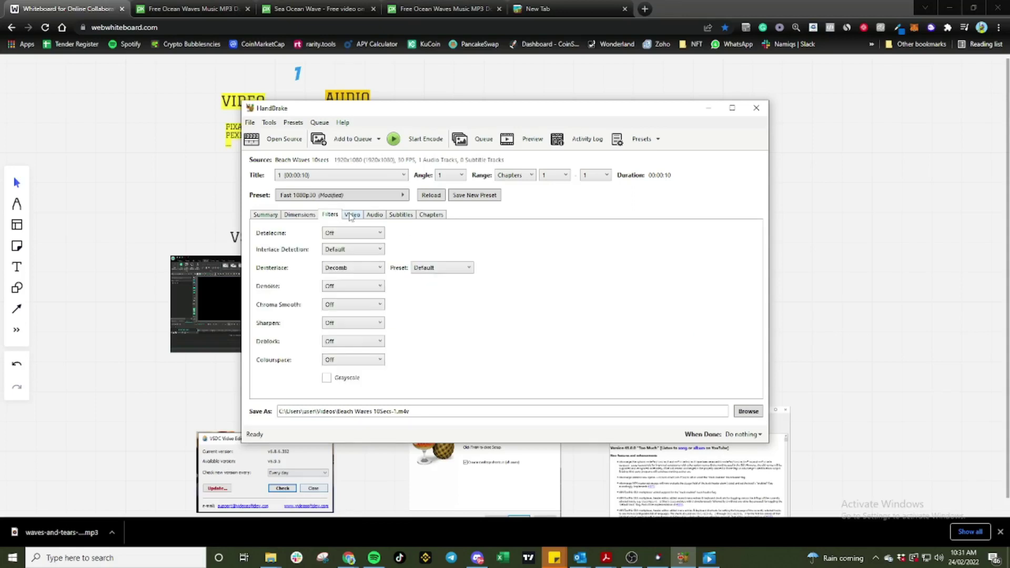
click(353, 215)
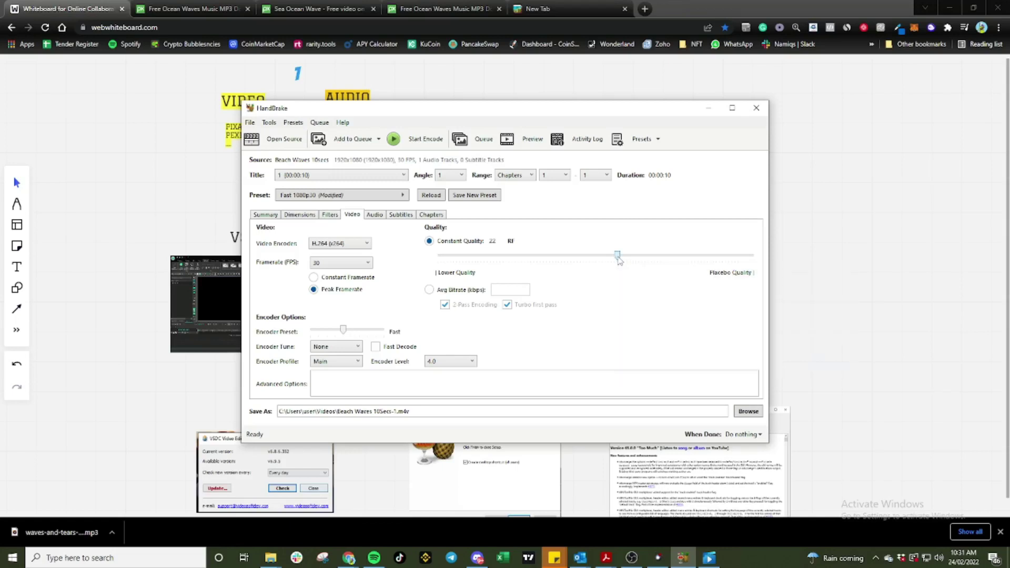
drag(619, 260, 587, 270)
Check the audio, subtitle and chapter settings and start encoding Beach Waves 10Secs-1.m4v into the Videos folder.
click(374, 215)
click(401, 215)
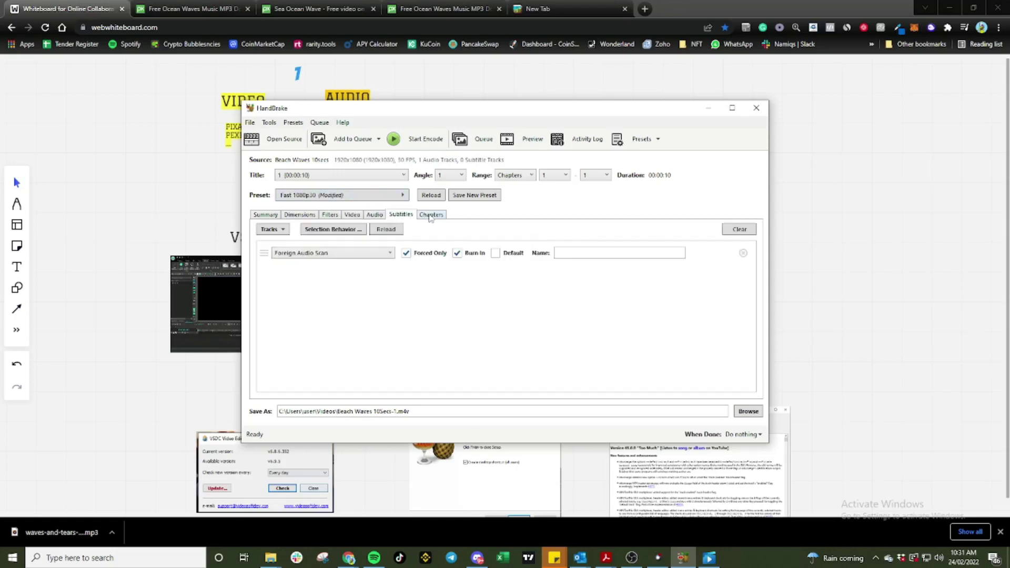
click(430, 216)
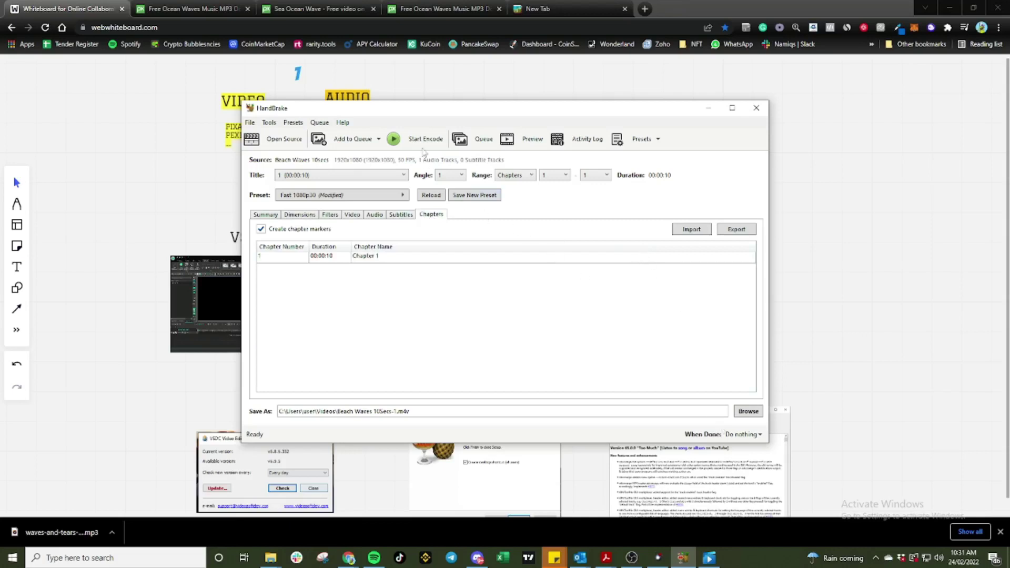
click(422, 143)
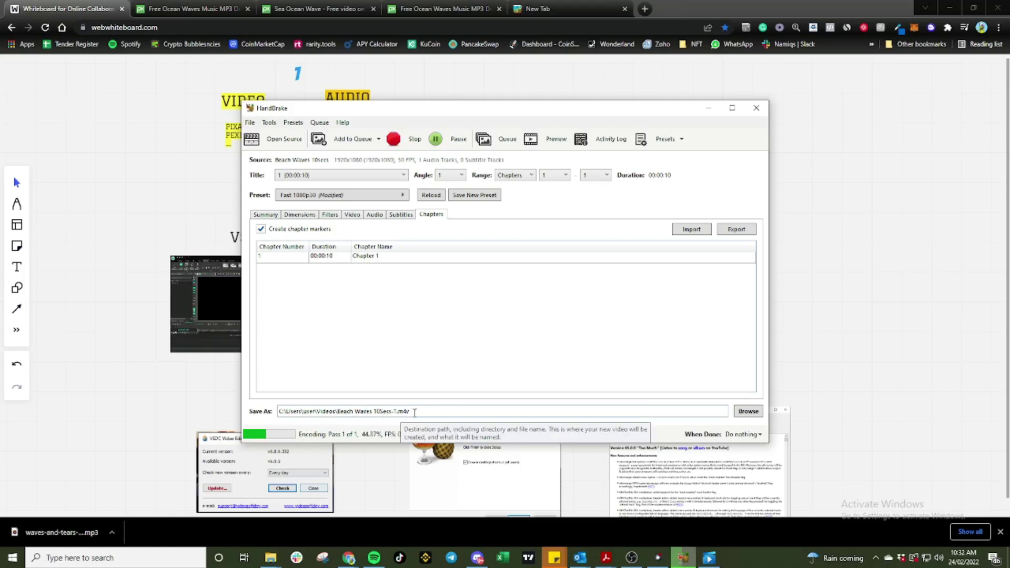
drag(421, 411, 337, 413)
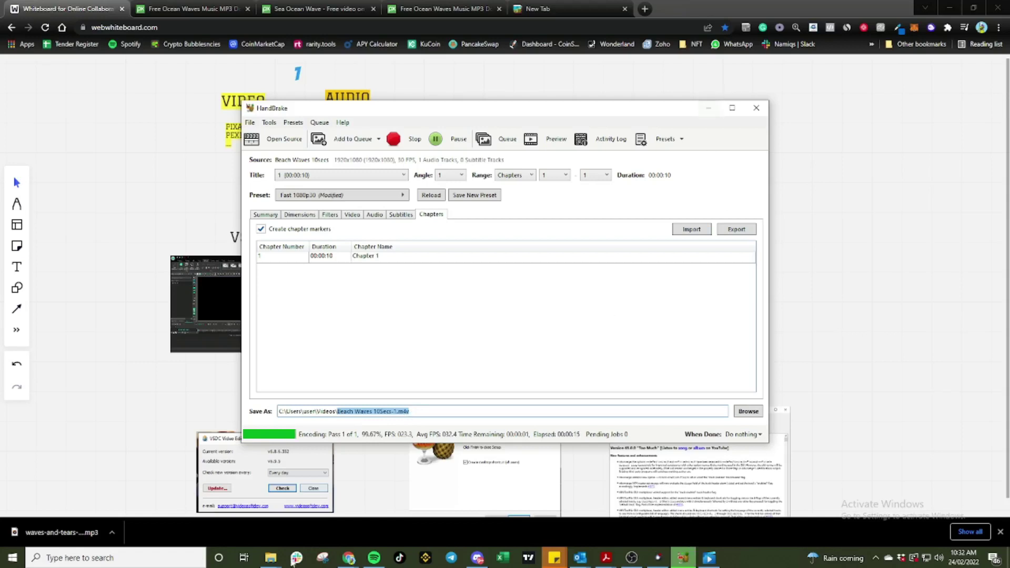
Move the encoded Beach Waves 10Secs-1 file from the Videos folder into the YT folder in Documents.
click(270, 557)
click(345, 521)
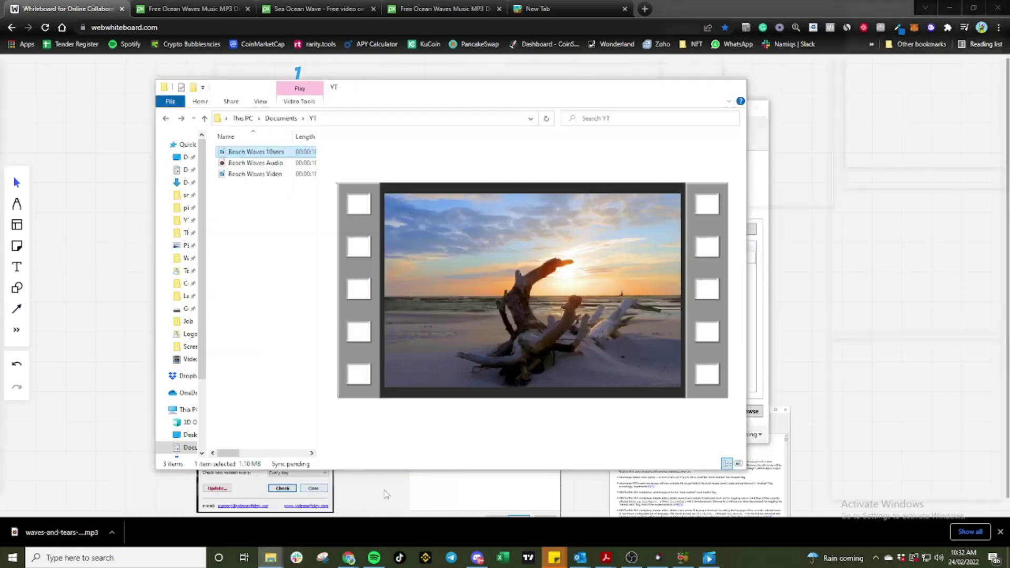
click(190, 359)
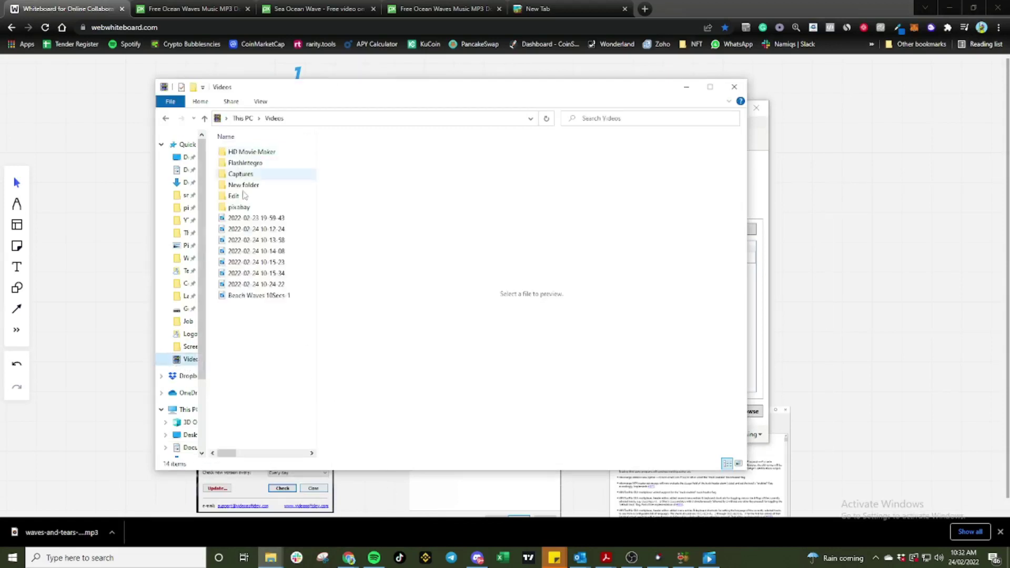
click(258, 295)
right_click(251, 295)
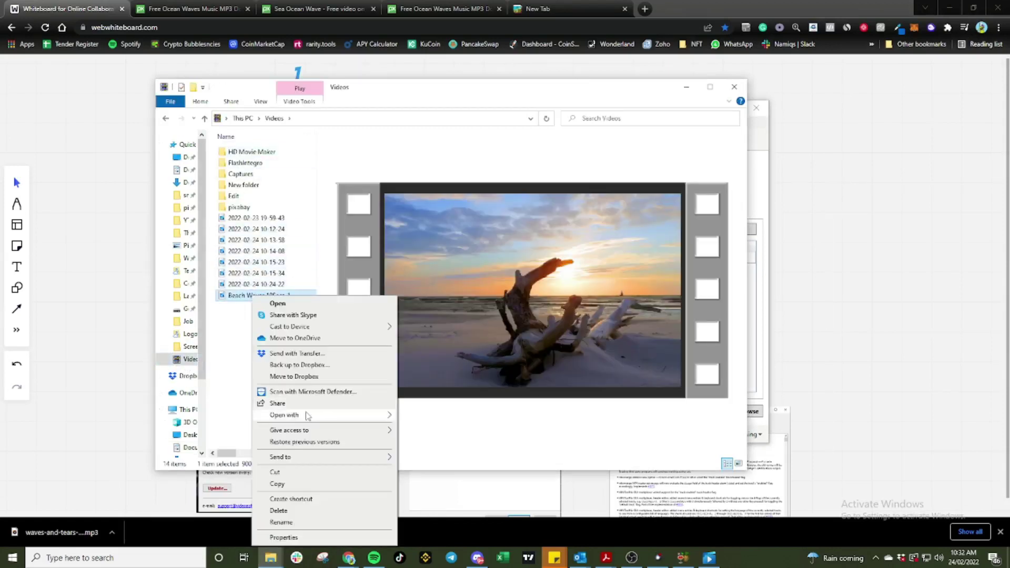
click(269, 476)
click(166, 121)
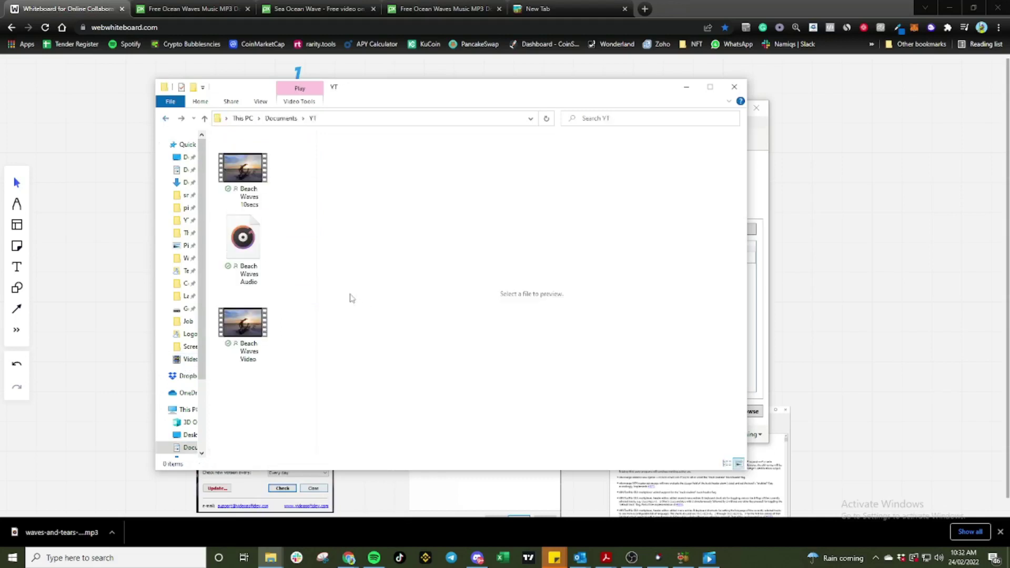
right_click(254, 413)
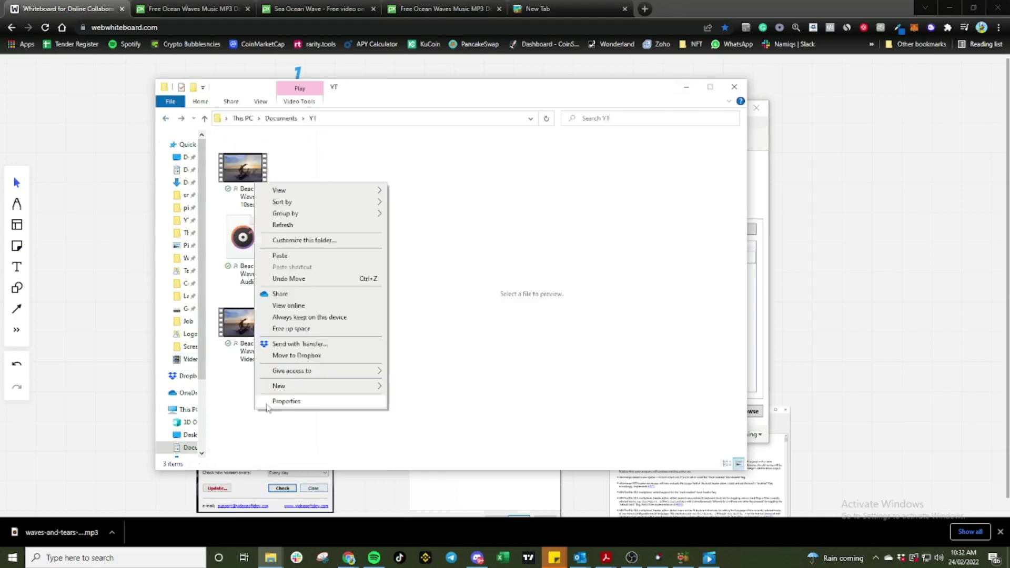
click(280, 256)
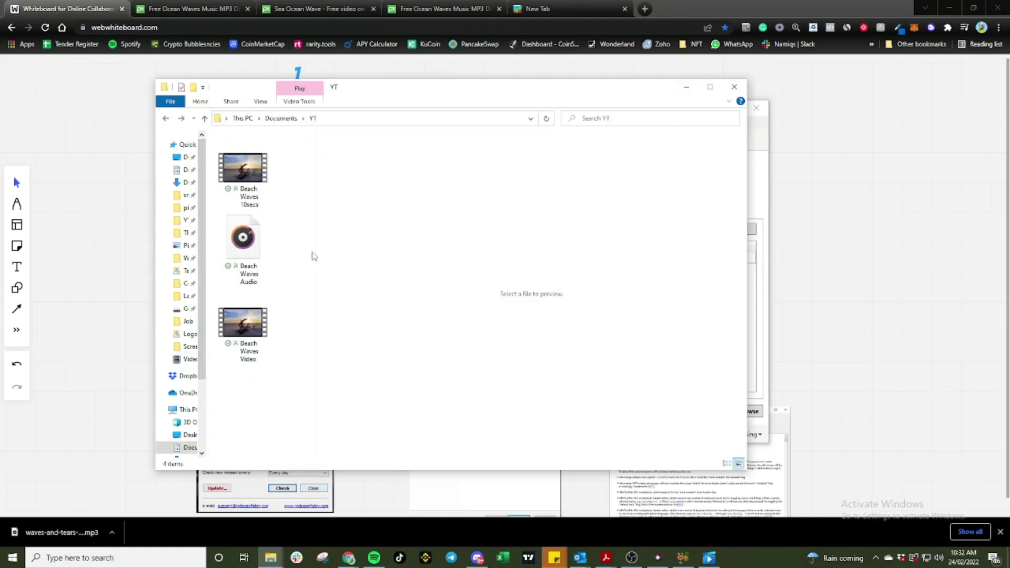
Maximize the YT folder, show it in Details view with a wider Name column, and check the type and size of Beach Waves 10Secs-1.
click(710, 87)
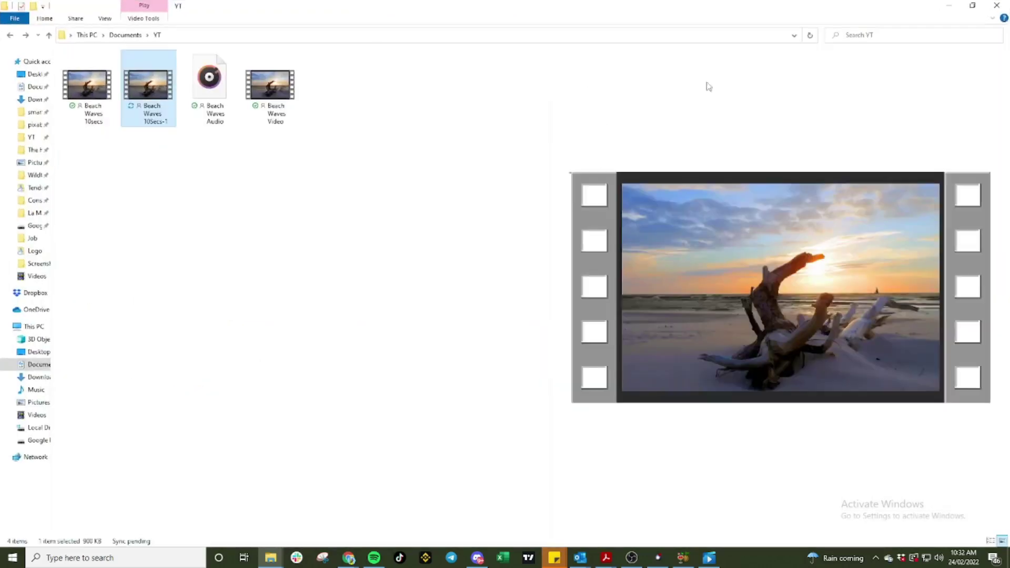
right_click(239, 172)
mouse_move(315, 179)
click(423, 237)
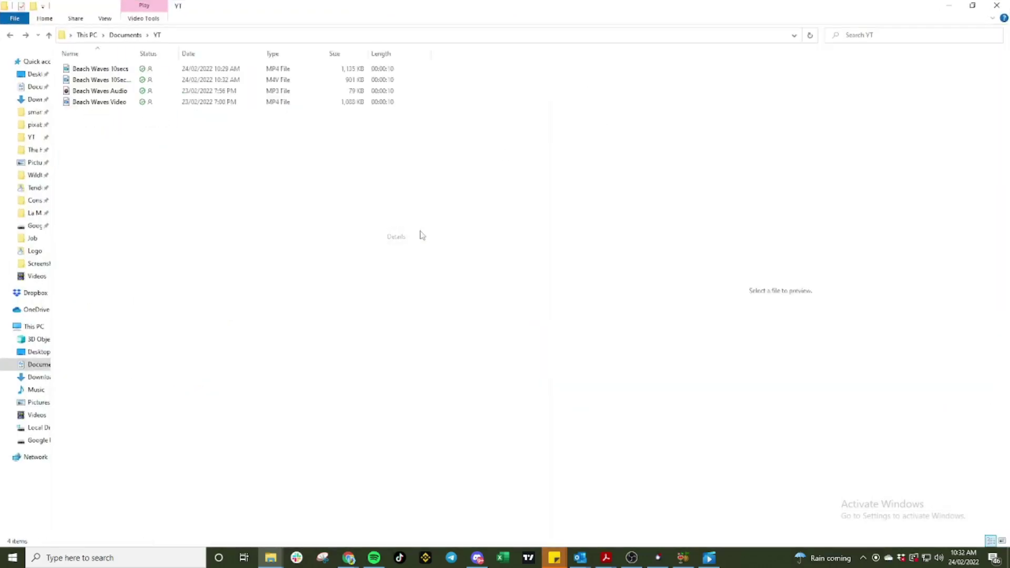
drag(138, 51, 193, 52)
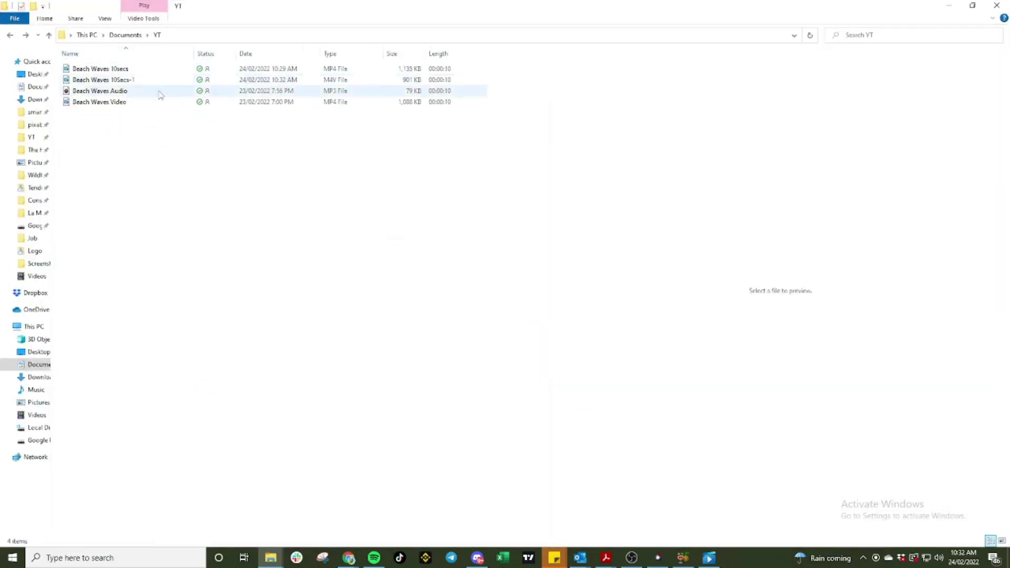
click(131, 82)
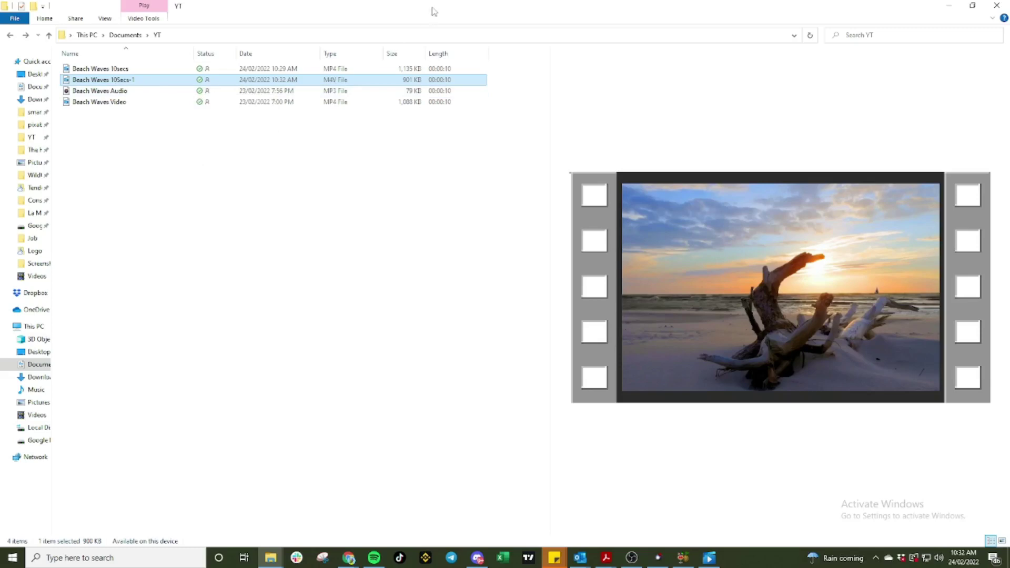
Bring the workflow whiteboard back to the front and minimize the YT folder window.
drag(433, 12, 21, 90)
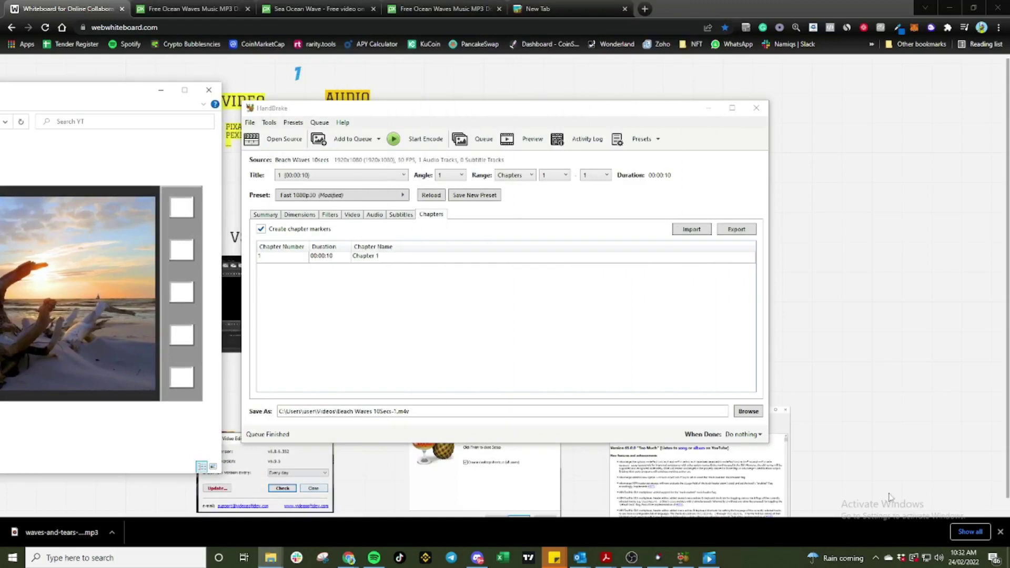
click(897, 476)
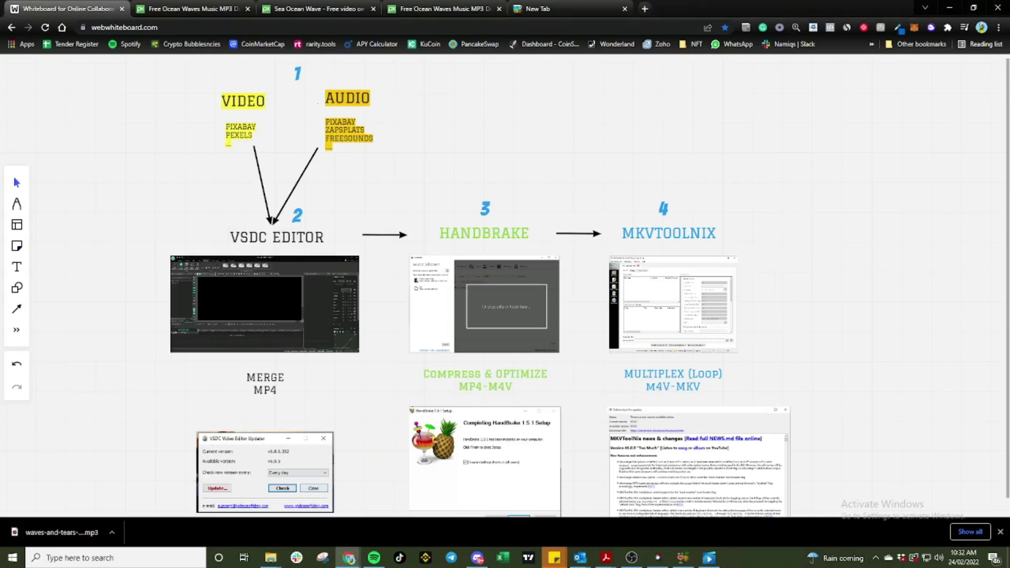
drag(0, 103, 310, 110)
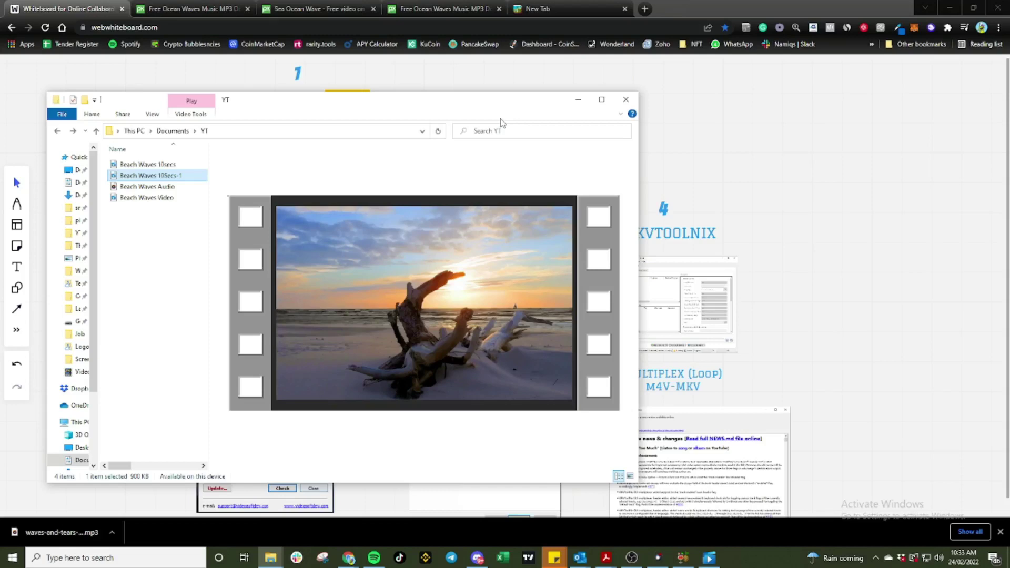
click(578, 99)
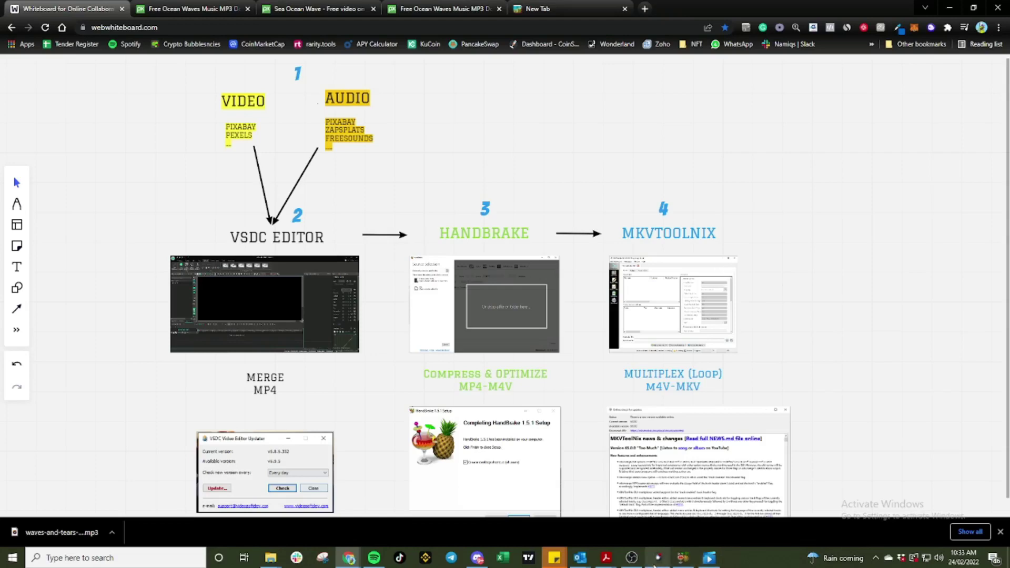
Switch to MKVToolNix, place it beside the YT folder, and add the M4V file Beach Waves 10Secs-1 as a source.
click(657, 559)
drag(396, 77, 536, 74)
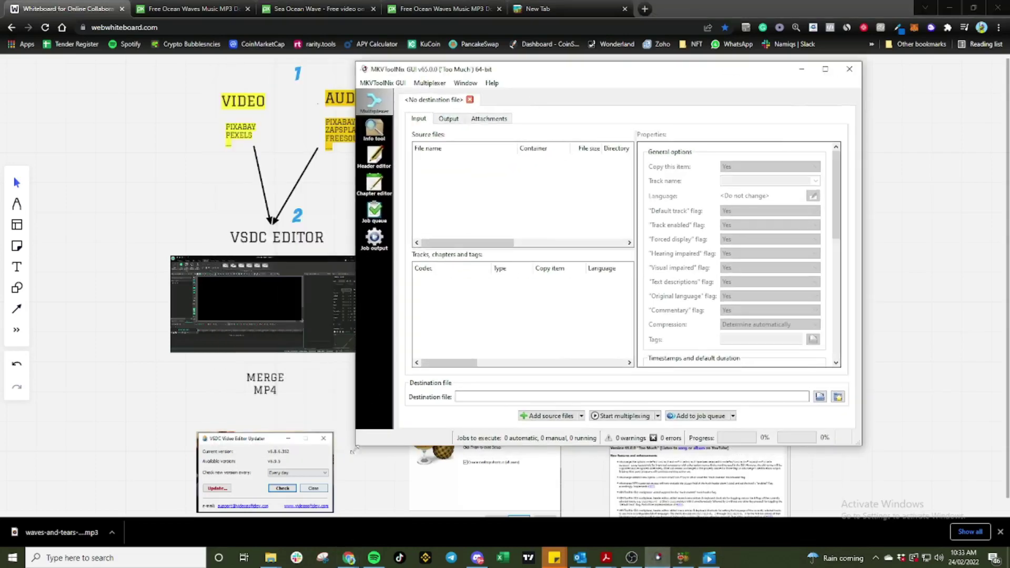
mouse_move(270, 558)
click(363, 520)
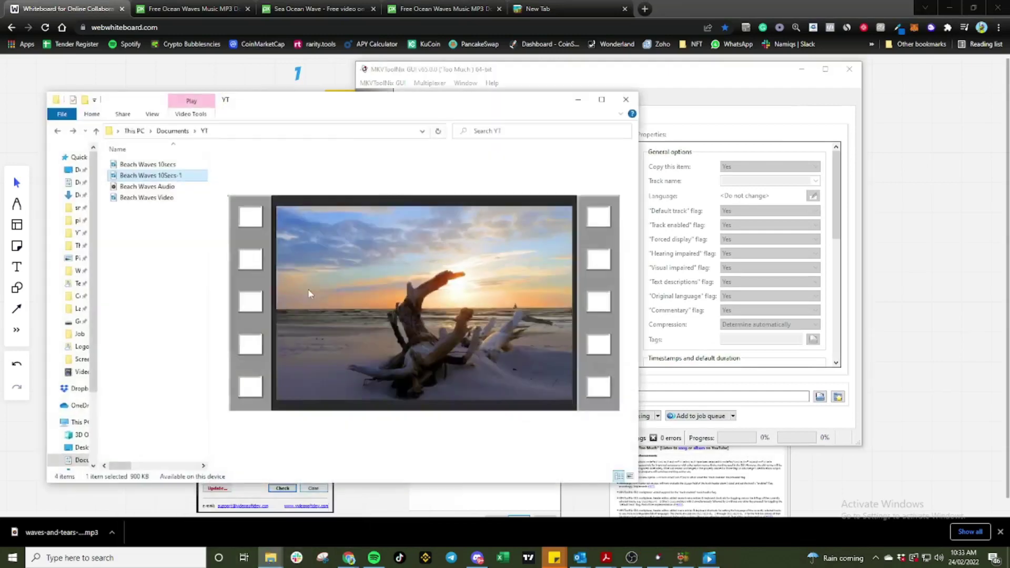
drag(493, 100, 173, 102)
drag(237, 210, 515, 237)
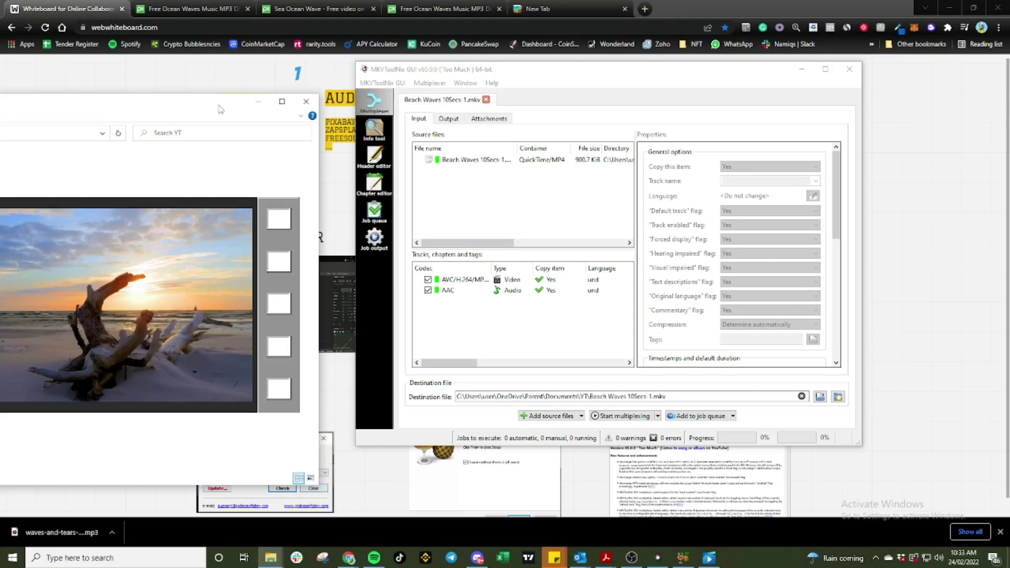
Append five more copies of Beach Waves 10Secs-1.m4v to the existing source file.
drag(266, 174, 472, 187)
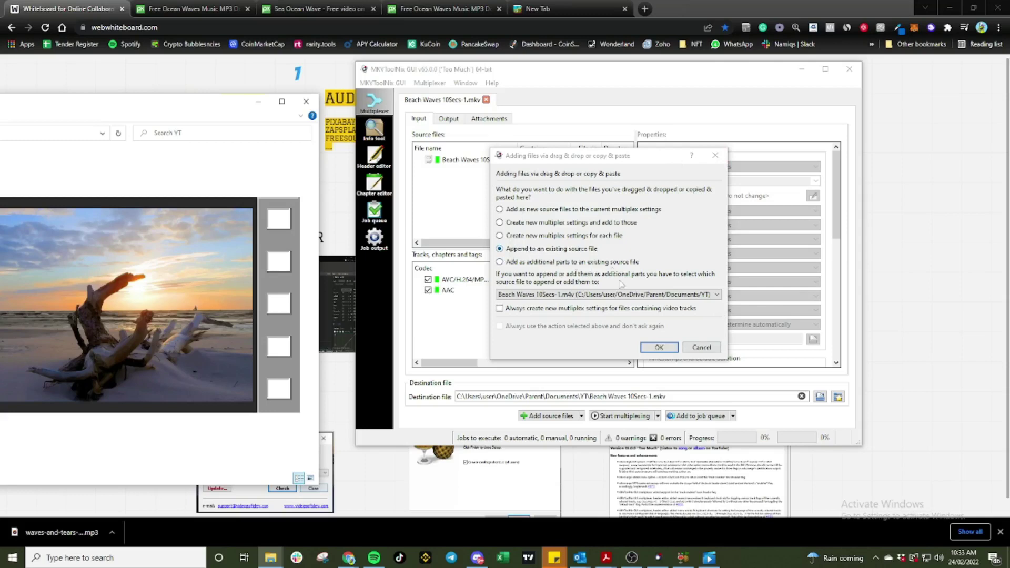
click(661, 347)
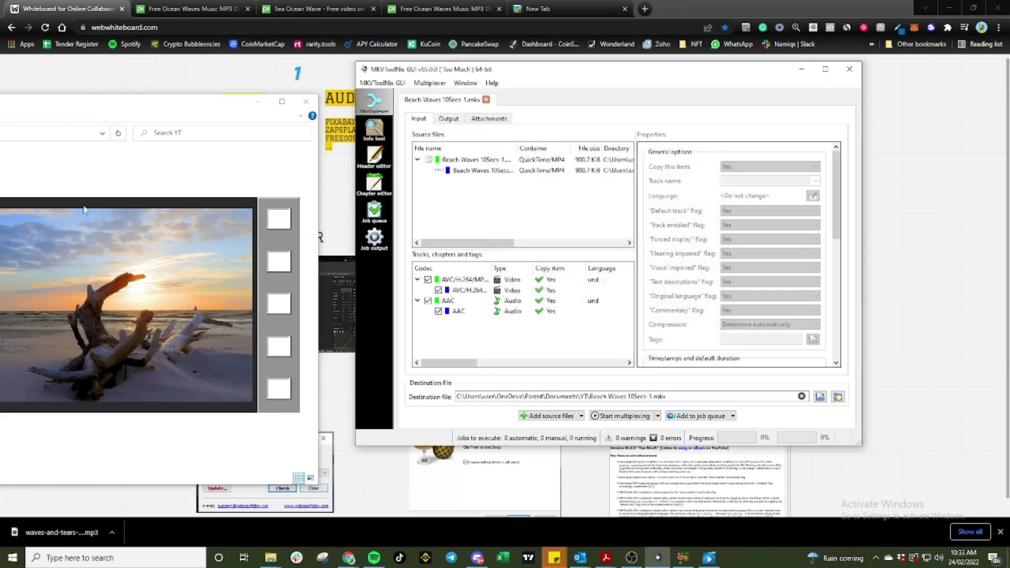
drag(100, 214, 486, 191)
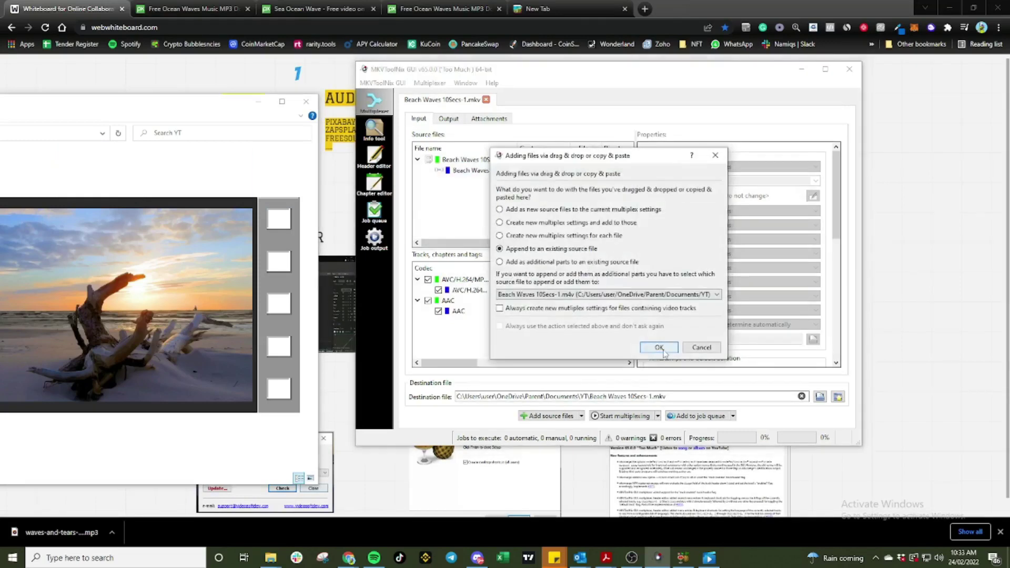
click(661, 348)
drag(100, 214, 486, 191)
click(661, 348)
drag(100, 214, 518, 225)
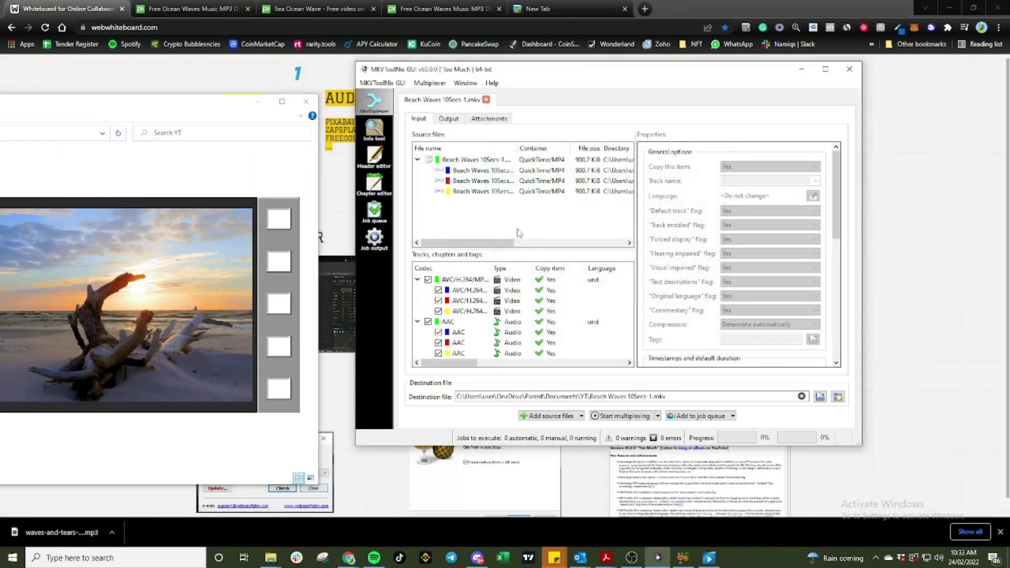
click(661, 347)
drag(100, 215, 624, 203)
click(661, 348)
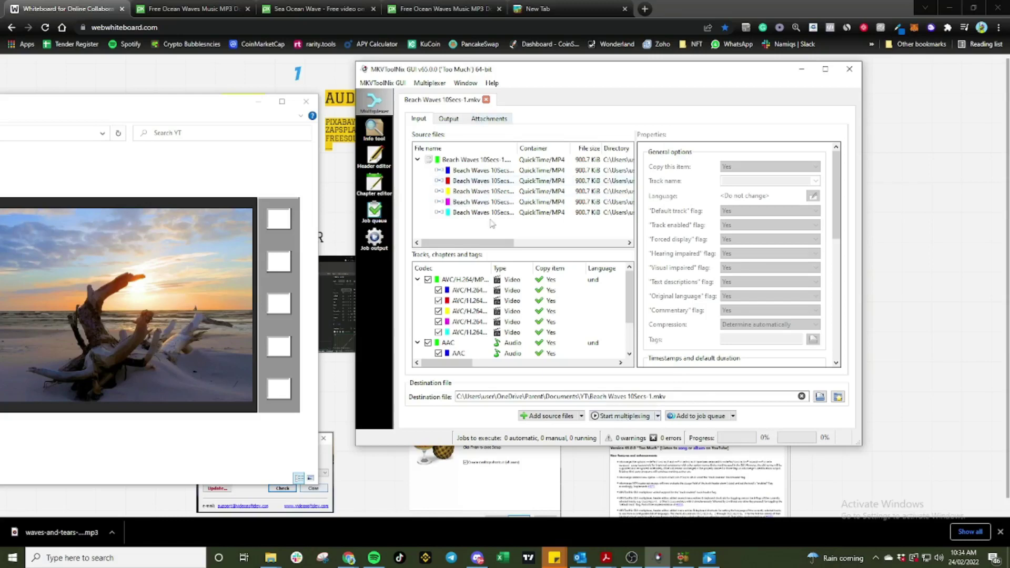
Multiplex the appended 10-second clips and check the resulting MKV file's length in the maximized YT folder.
click(627, 419)
double_click(129, 109)
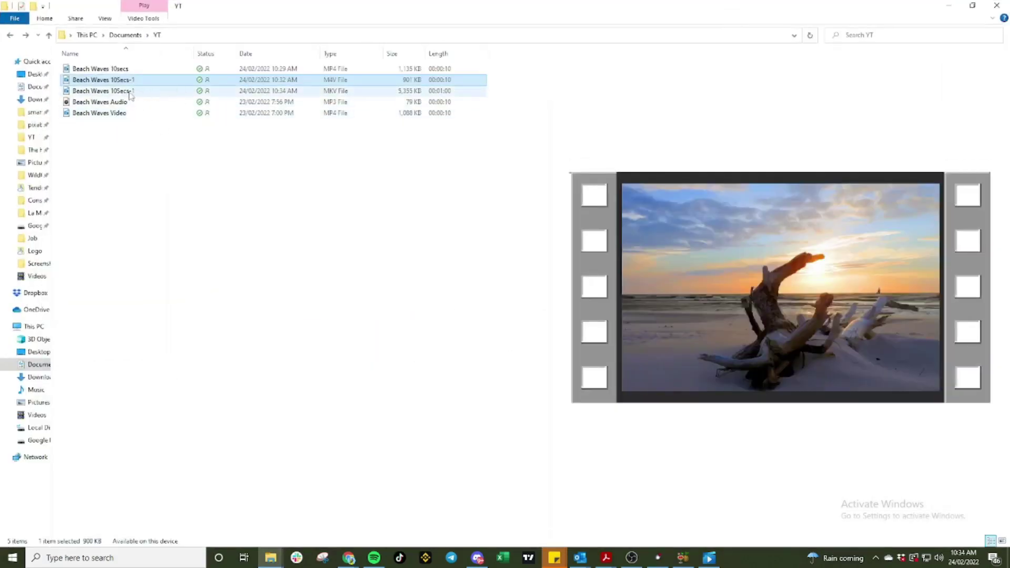
click(269, 93)
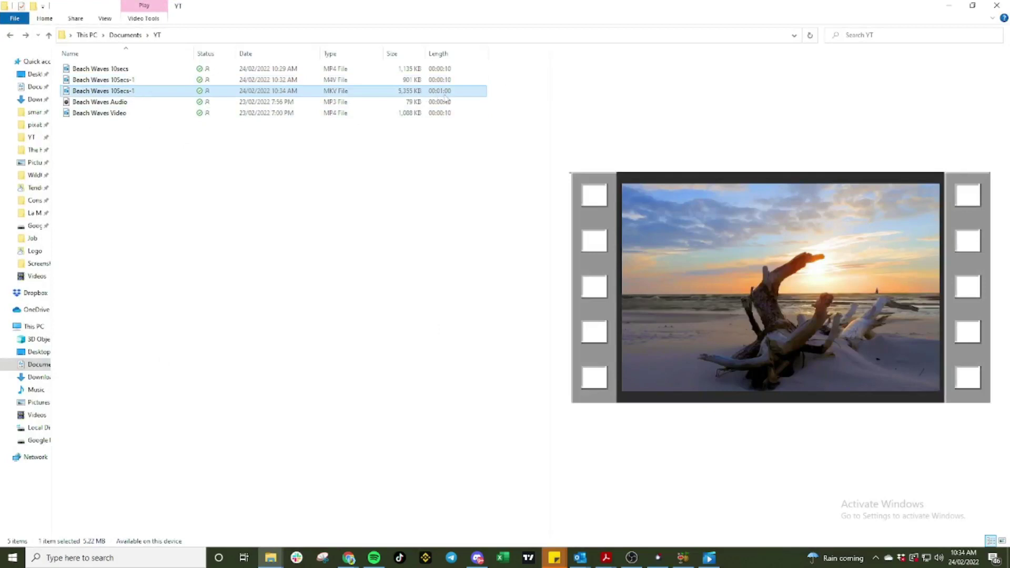
Rename the new MKV file as Beach Waves 1min.
right_click(115, 93)
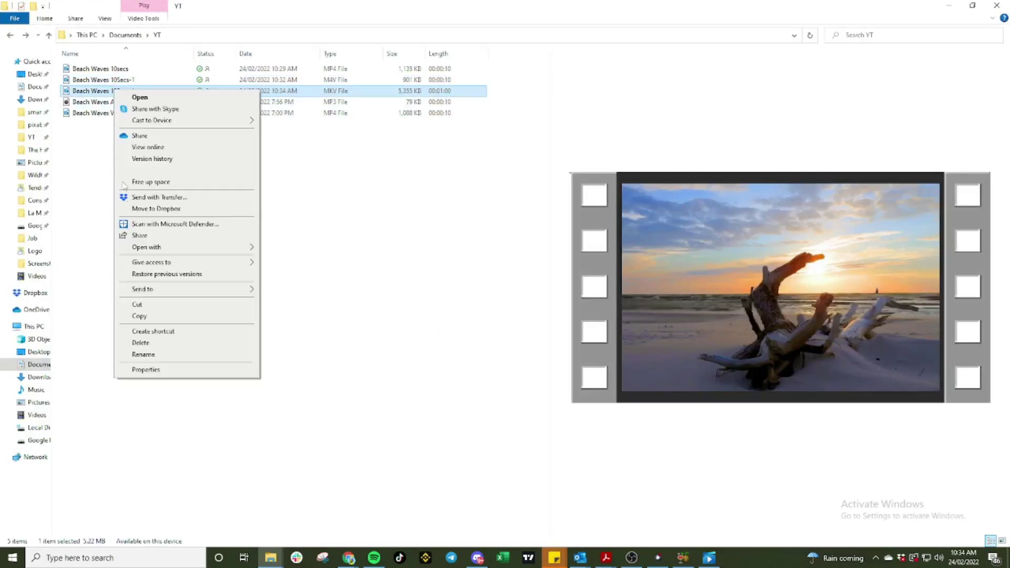
click(149, 353)
double_click(122, 90)
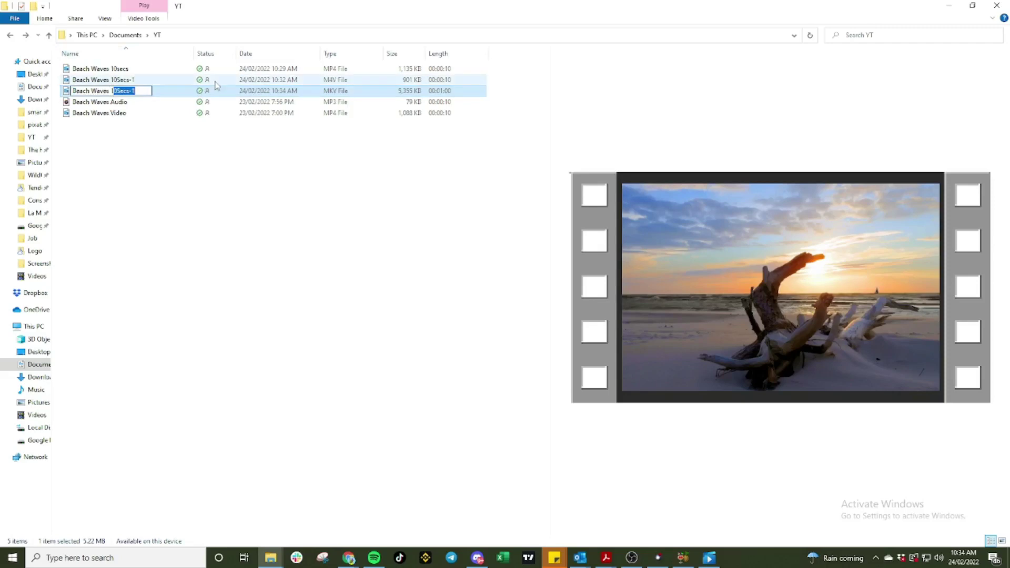
text(1mins)
key(BackSpace)
click(207, 124)
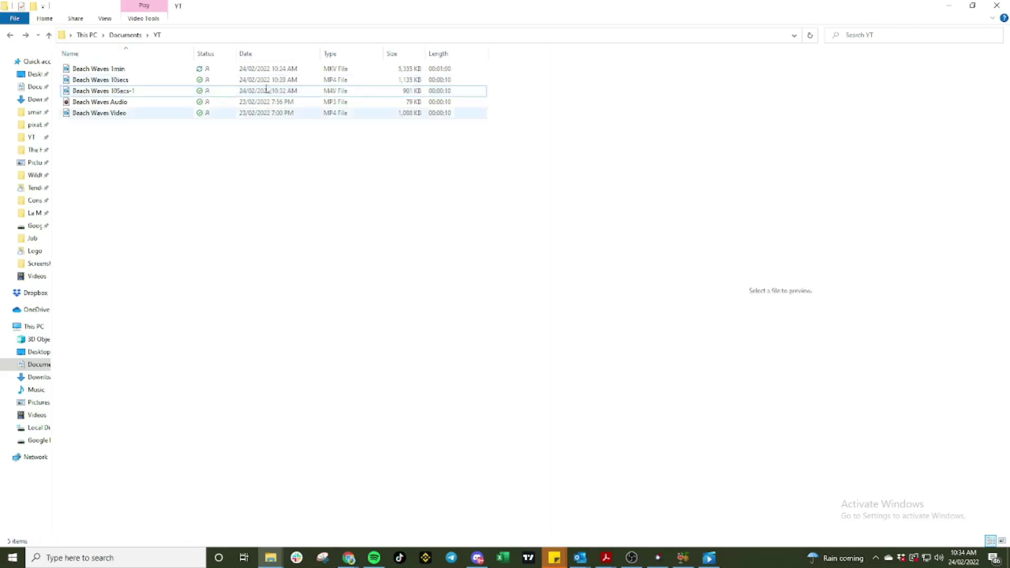
Clear all source files in MKVToolNix and add Beach Waves 1min.mkv from the YT folder as the new source.
double_click(510, 15)
drag(550, 74, 63, 181)
click(466, 174)
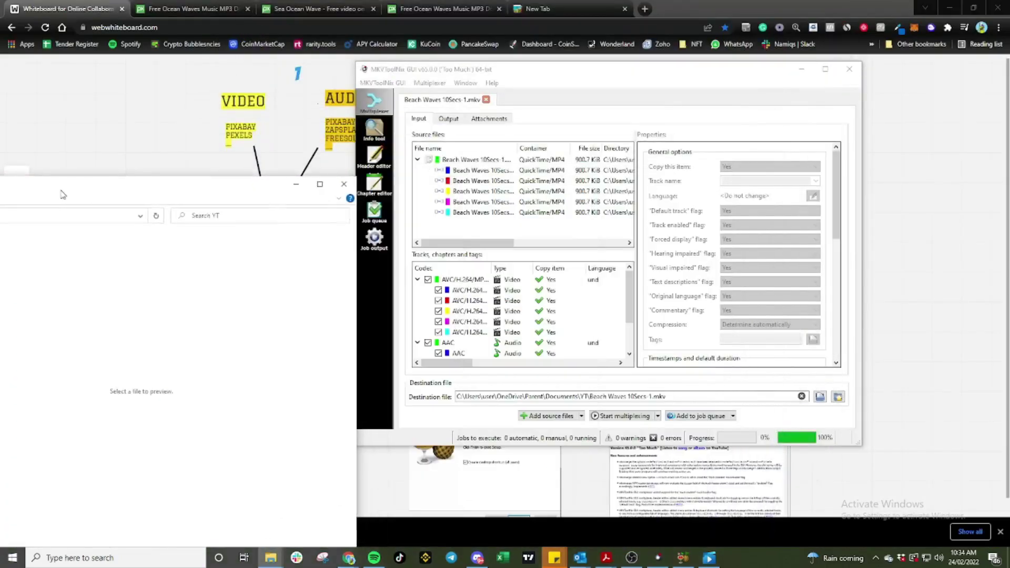
drag(466, 172, 465, 159)
key(Delete)
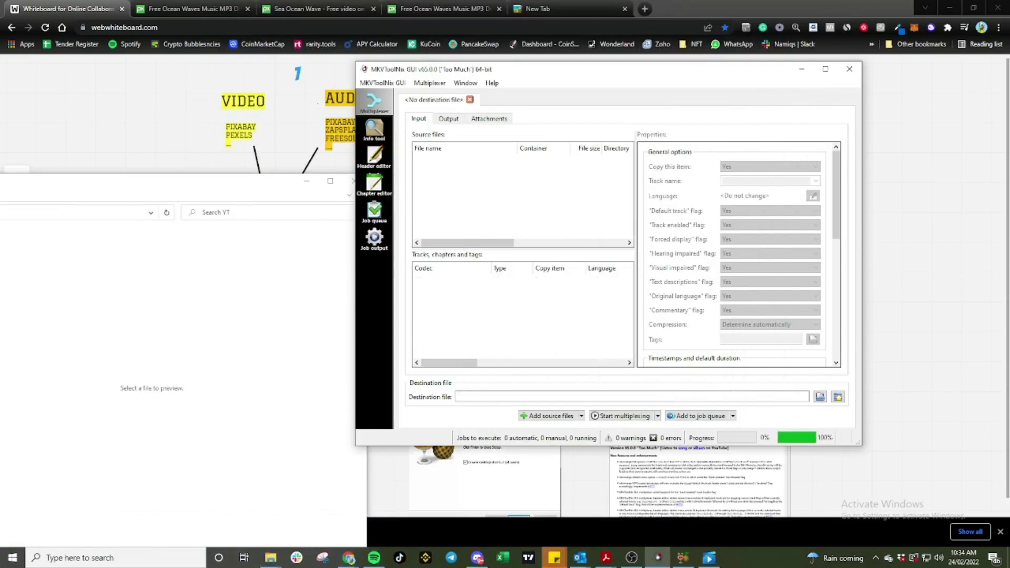
drag(0, 294, 468, 230)
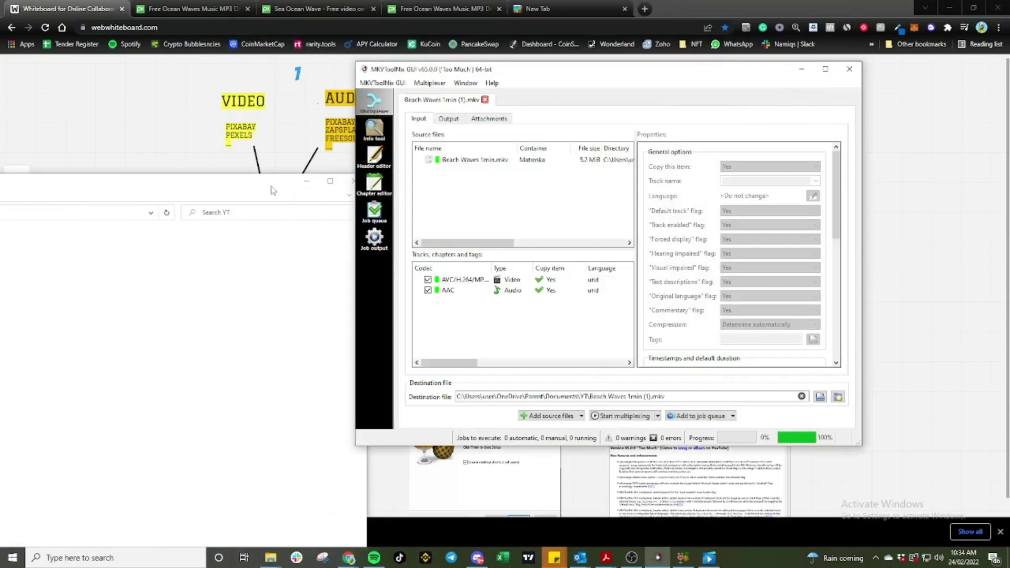
Append nine more copies of Beach Waves 1min.mkv to the existing source file and look through the source list.
drag(210, 243, 429, 214)
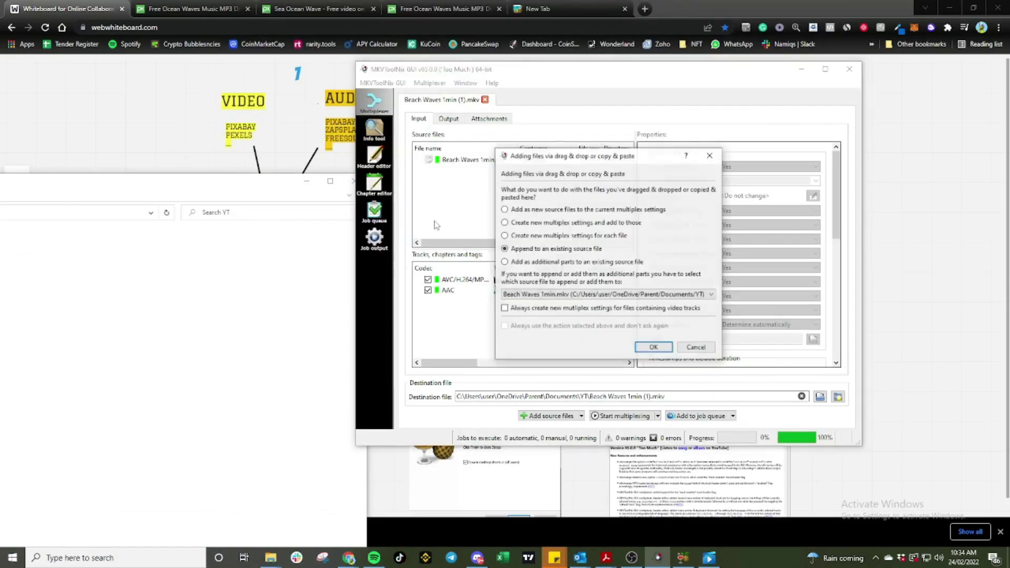
click(712, 345)
drag(0, 252, 450, 232)
key(Return)
drag(73, 243, 473, 210)
key(Return)
drag(74, 243, 447, 205)
key(Return)
drag(73, 243, 489, 202)
key(Return)
drag(74, 243, 452, 210)
key(Return)
drag(73, 243, 500, 216)
key(Return)
drag(74, 243, 473, 211)
key(Return)
drag(74, 243, 552, 195)
key(Return)
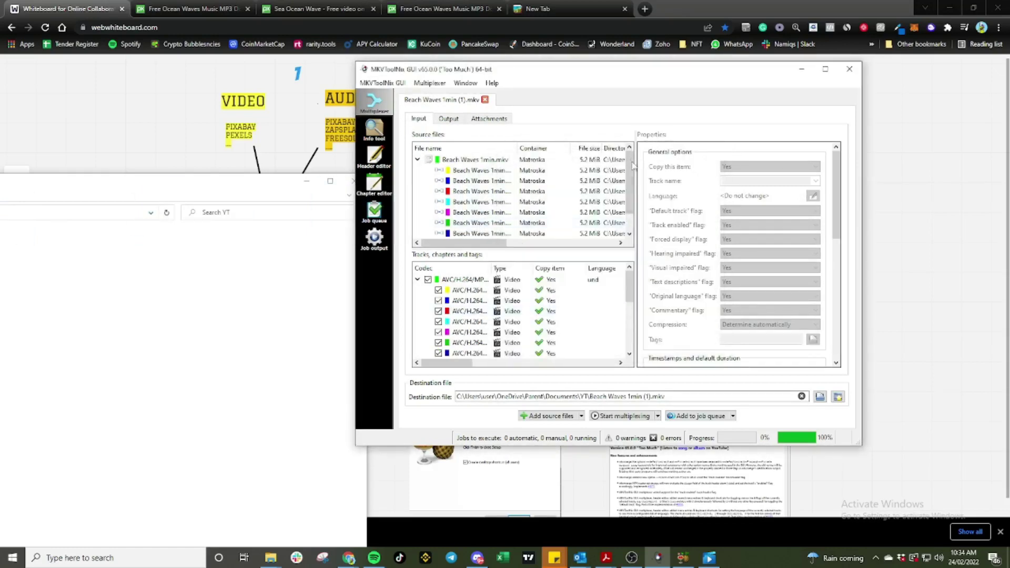
scroll(629, 200, down, 2)
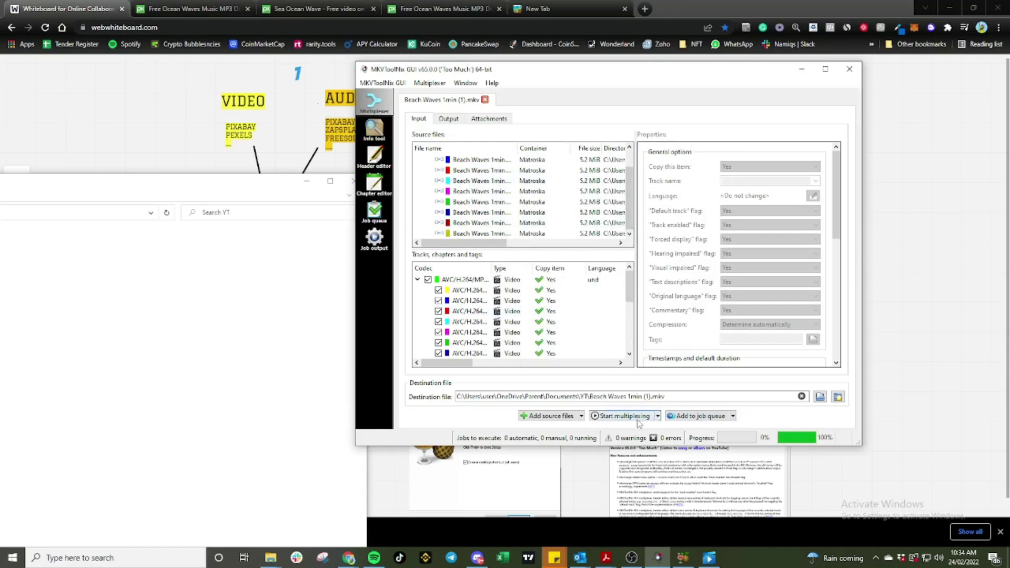
Multiplex the one-minute clips to Beach Waves 10mins.mkv and check the output file's length in the YT folder.
drag(651, 397, 628, 398)
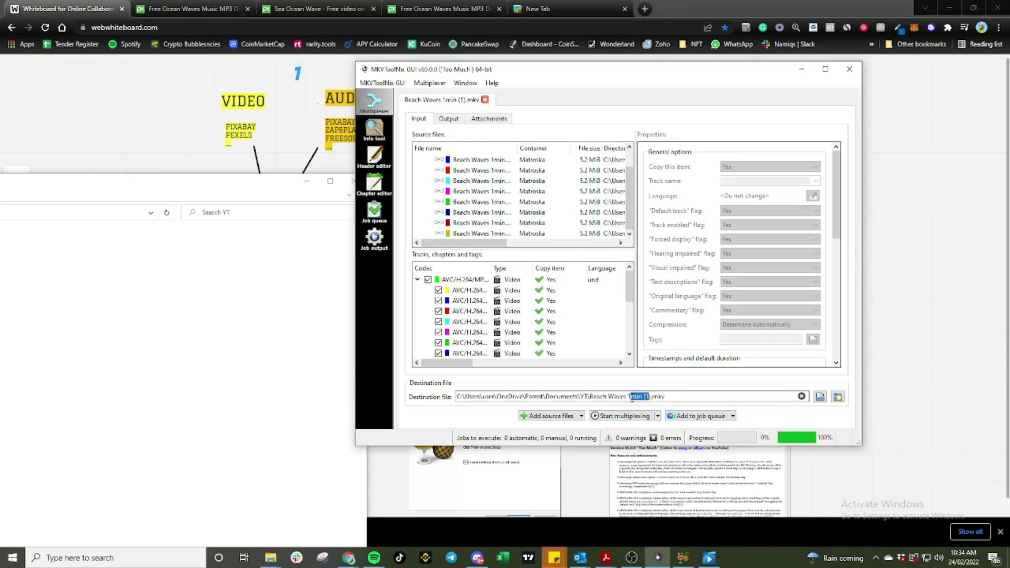
text(0mins)
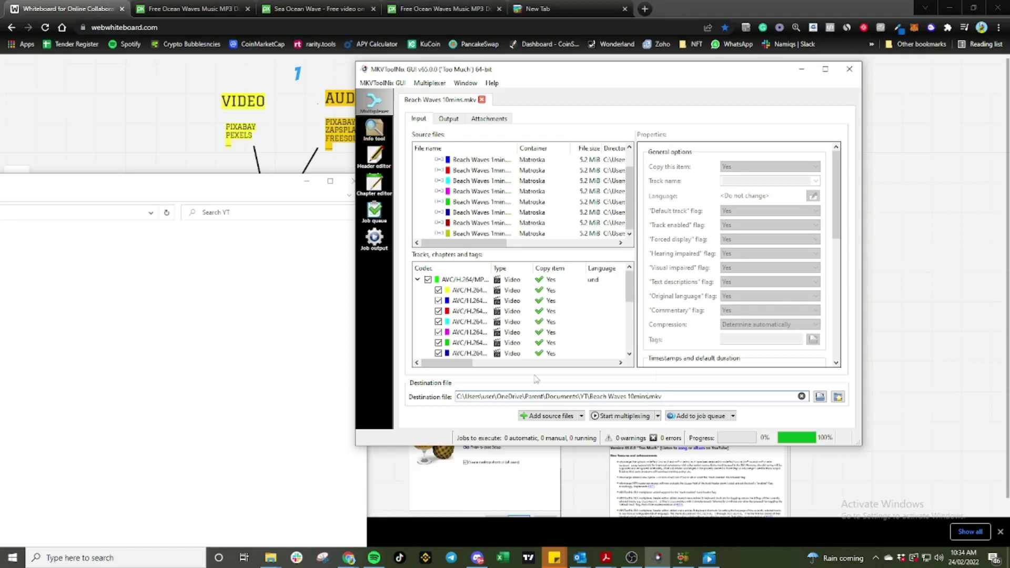
click(621, 416)
double_click(233, 186)
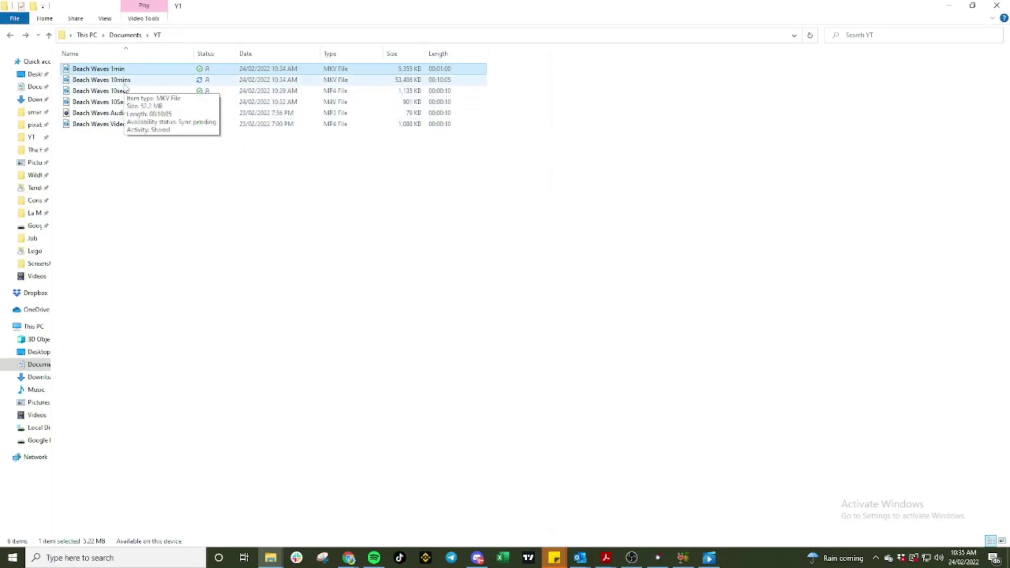
click(126, 82)
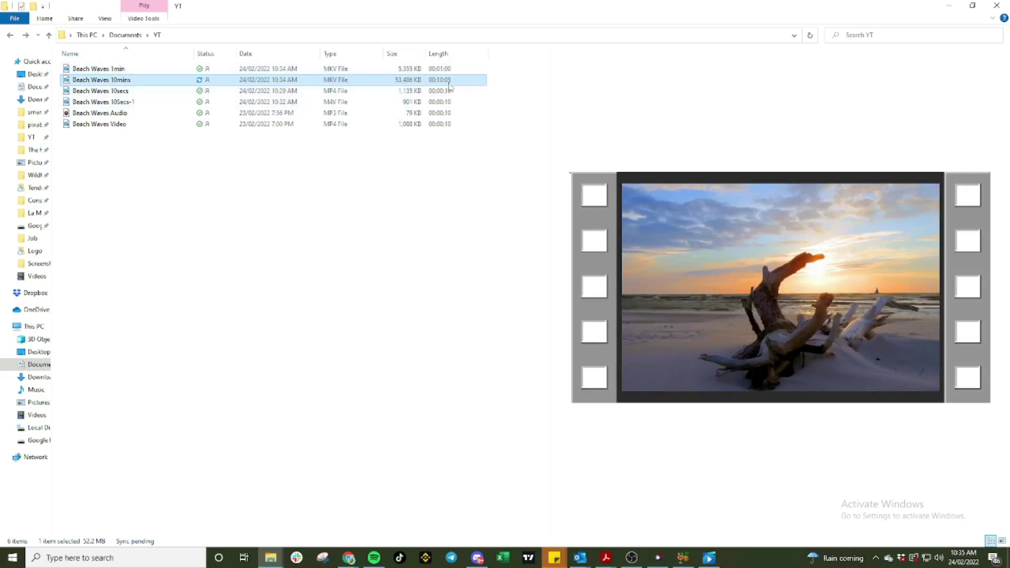
Clear the one-minute source files in MKVToolNix and add Beach Waves 10mins.mkv as the new source.
drag(540, 7, 138, 160)
click(513, 230)
key(ctrl+a)
key(Delete)
drag(21, 241, 553, 213)
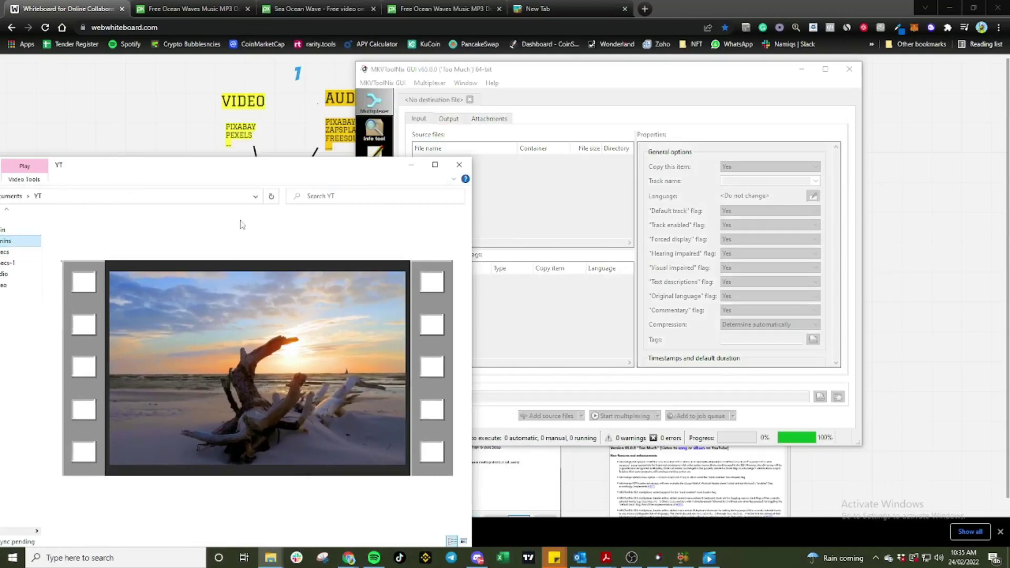
Reposition the YT folder window beside MKVToolNix and append five more copies of Beach Waves 10mins.mkv to the existing source file.
drag(138, 169, 407, 253)
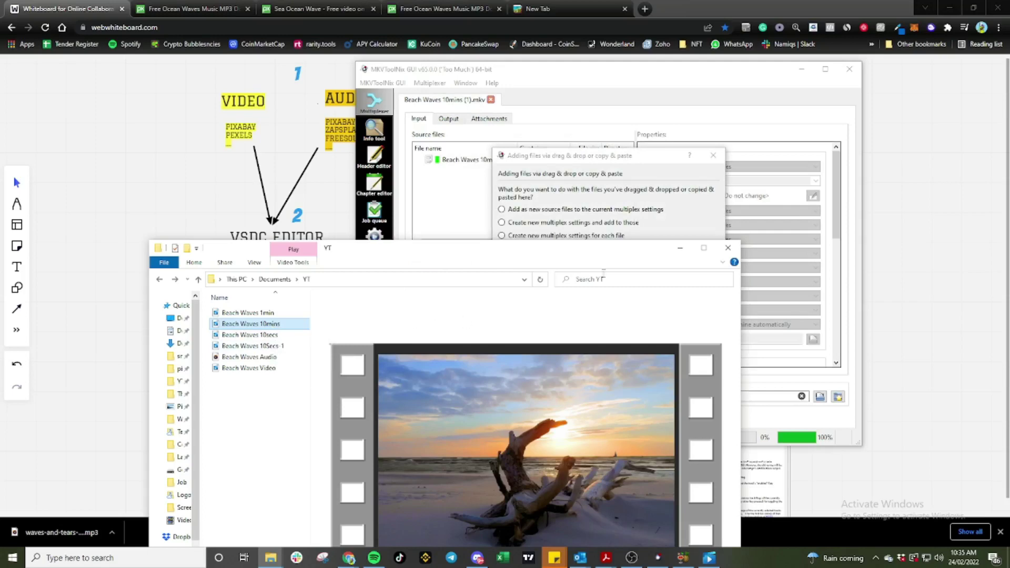
drag(380, 256, 328, 213)
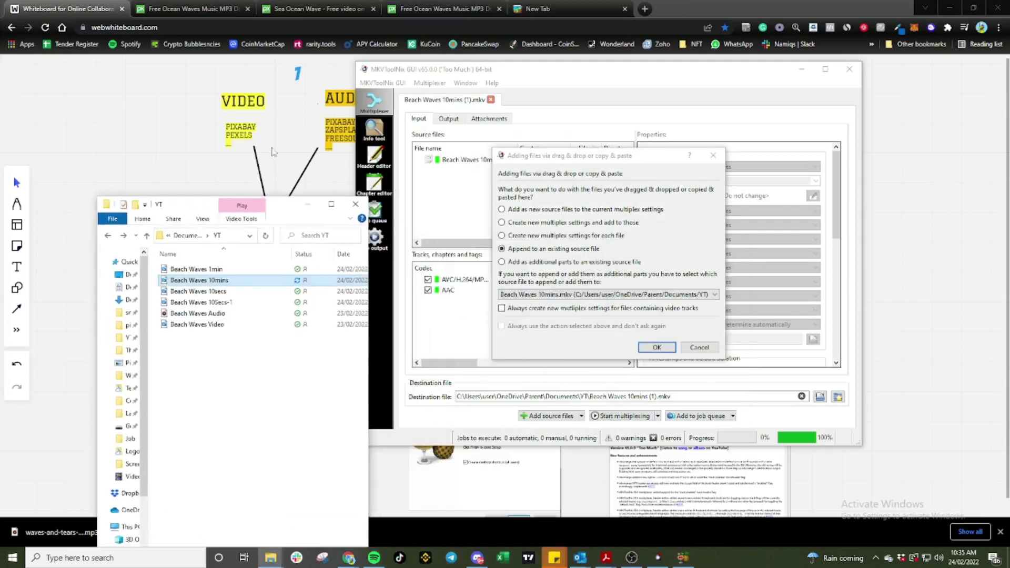
click(657, 347)
drag(580, 216, 509, 213)
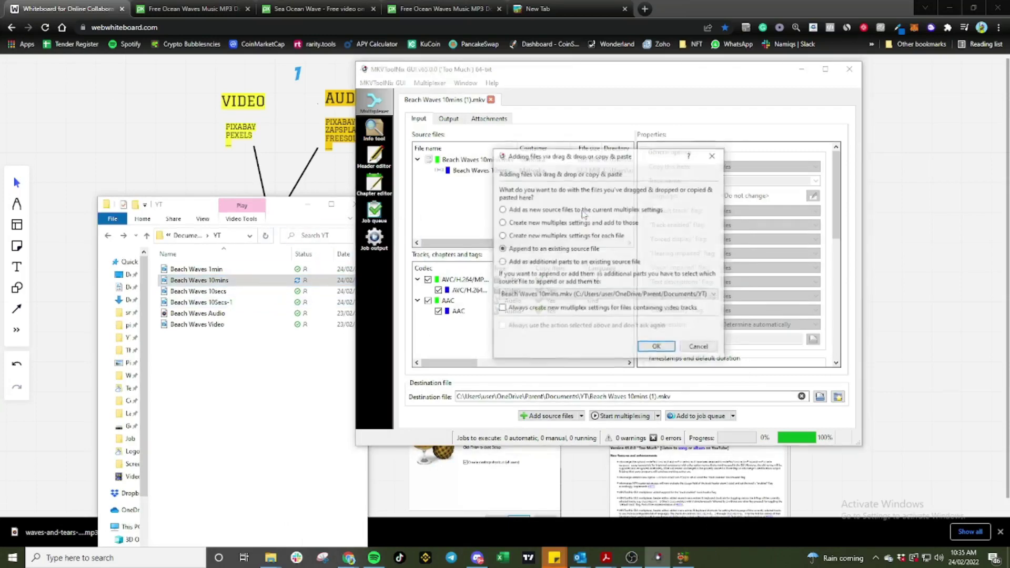
key(Return)
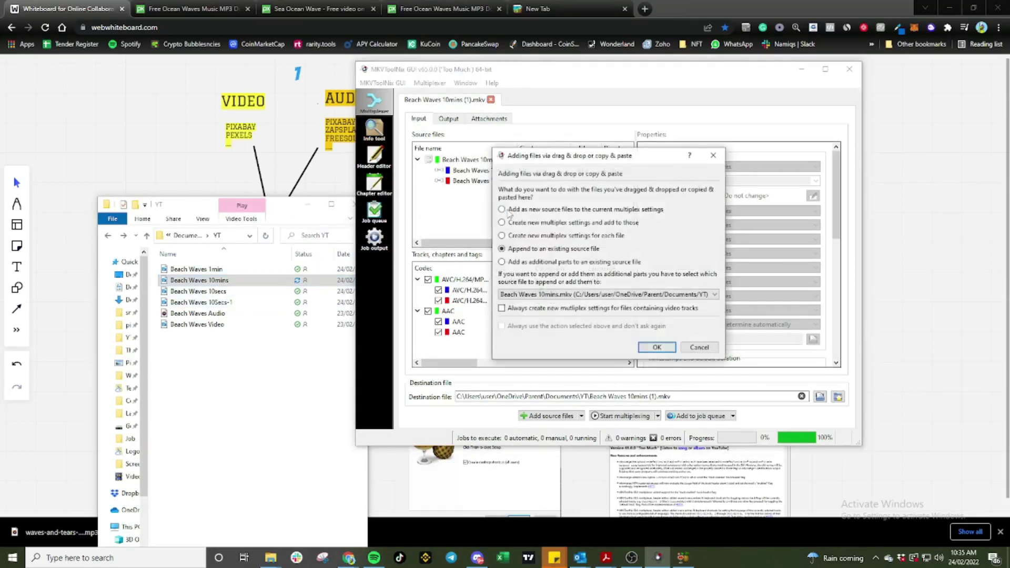
key(Return)
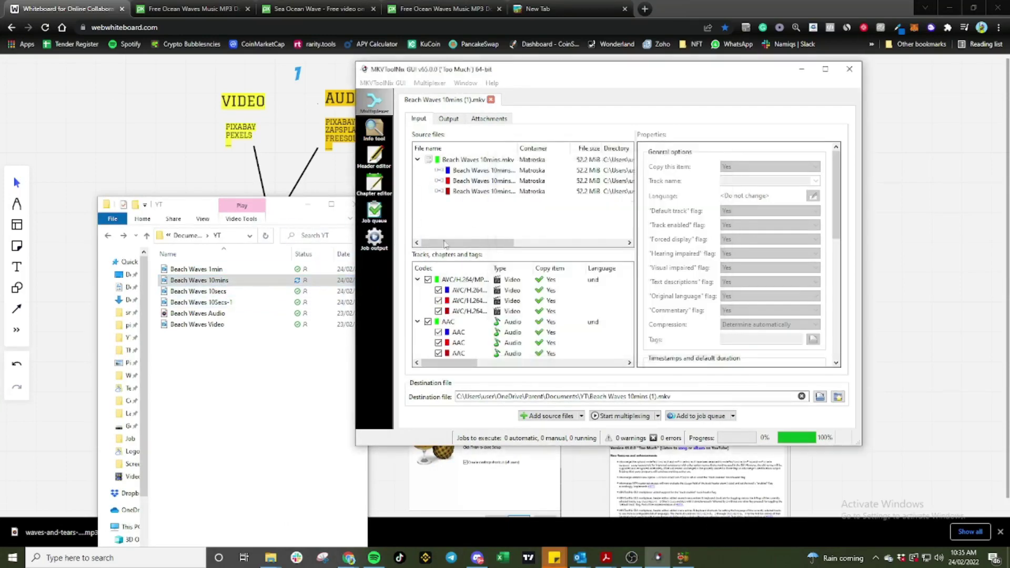
drag(270, 280, 500, 231)
key(Return)
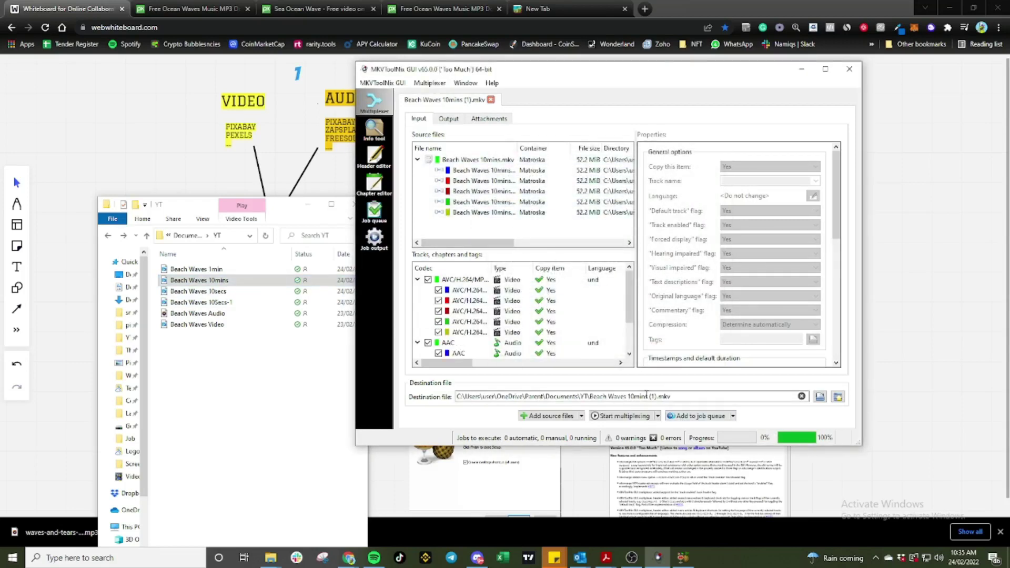
Change the destination file name to Beach Waves 1hr.mkv and start multiplexing.
drag(657, 396, 635, 399)
text(1hr)
click(625, 415)
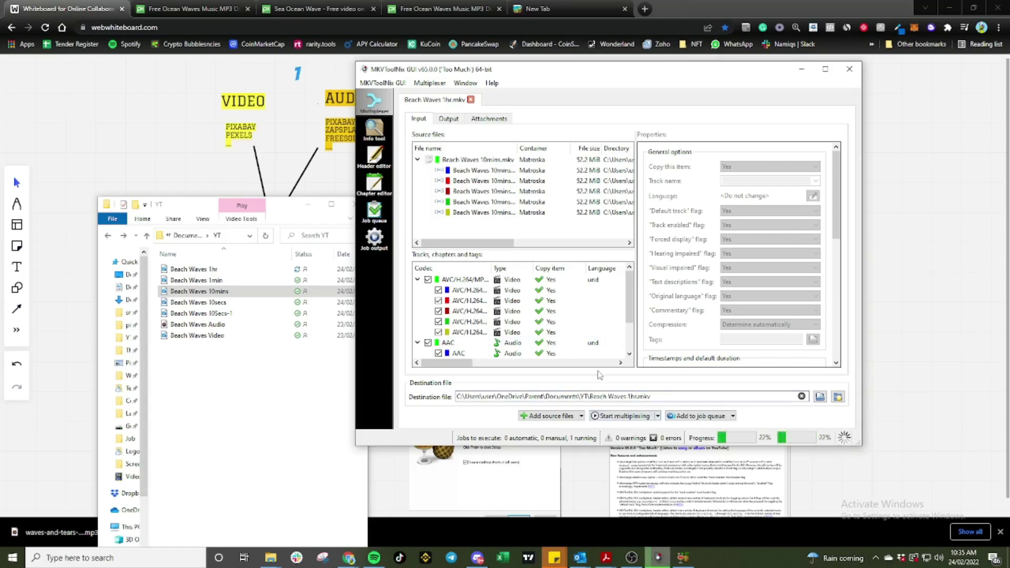
Enlarge the YT folder's file list and maximize its window to check the length and size of Beach Waves 1hr.
drag(281, 207, 250, 51)
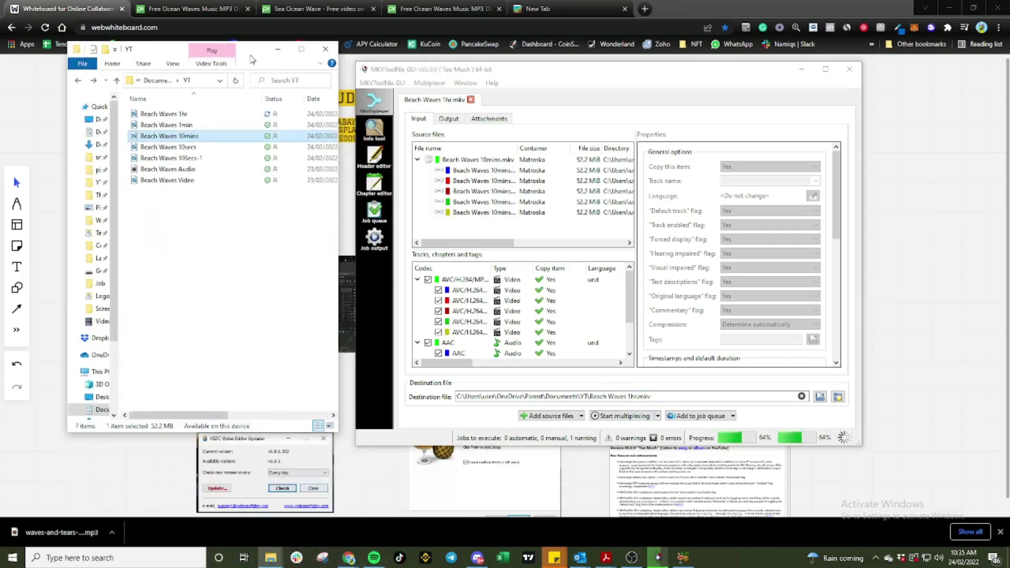
drag(338, 205, 488, 198)
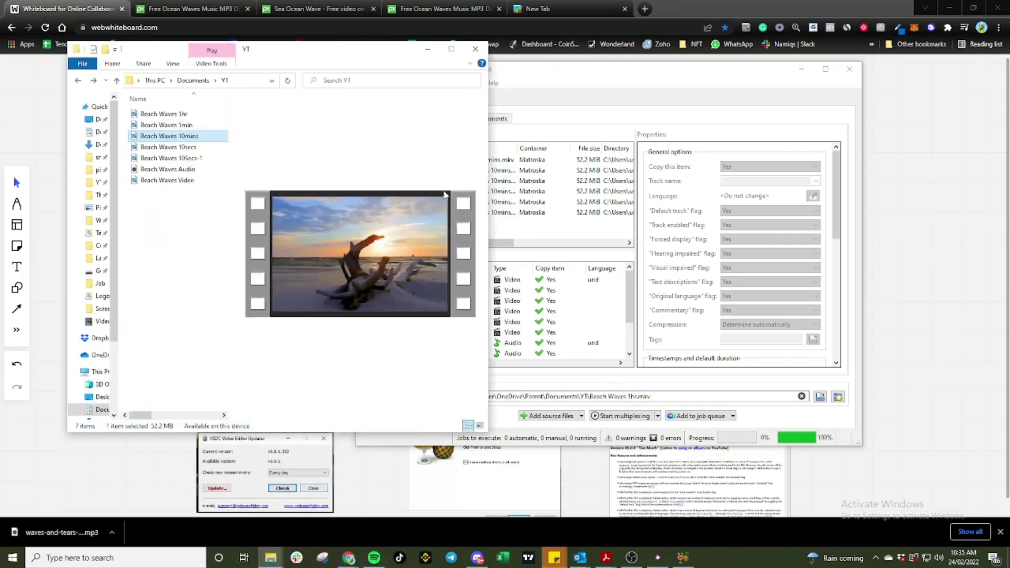
drag(229, 186, 416, 186)
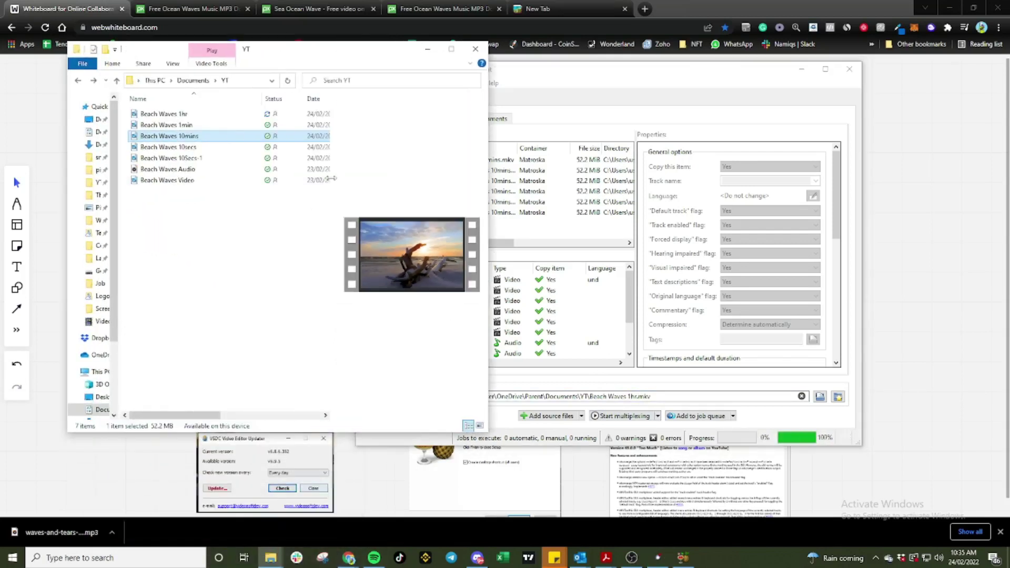
double_click(455, 53)
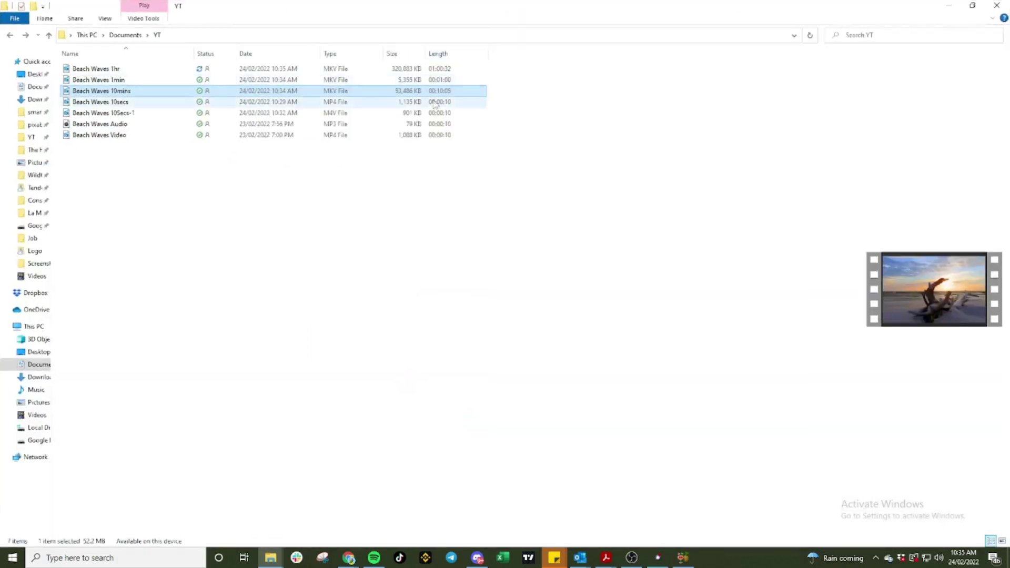
Clear the ten-minute source files in MKVToolNix and add Beach Waves 1hr.mkv from the YT folder as the new source.
click(181, 69)
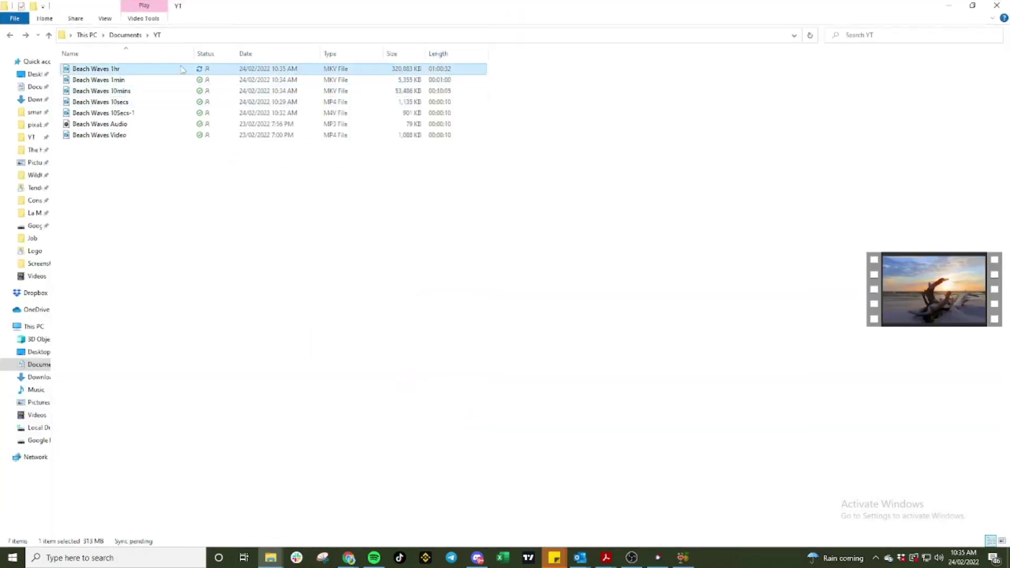
double_click(545, 7)
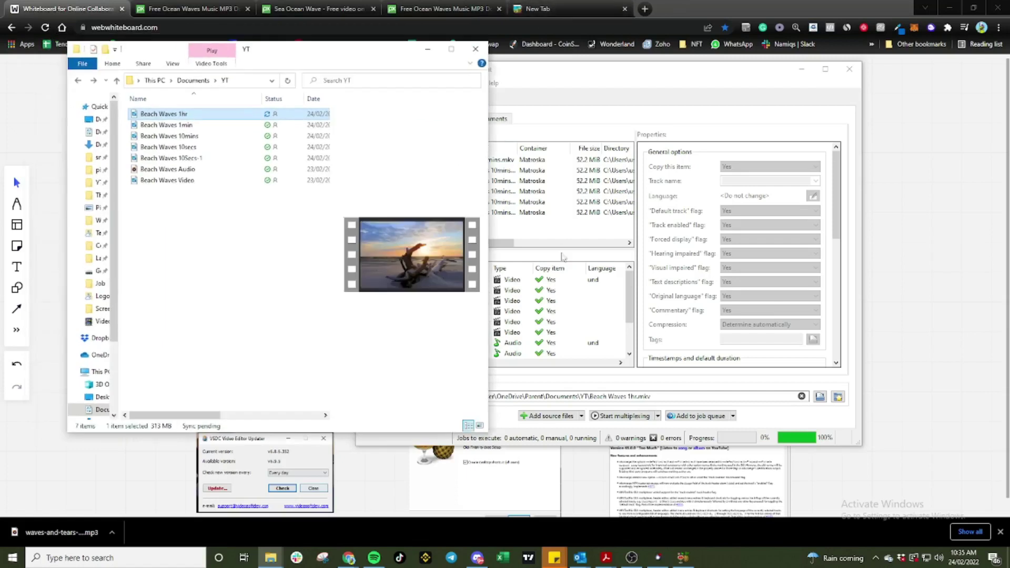
drag(557, 233, 509, 157)
key(Delete)
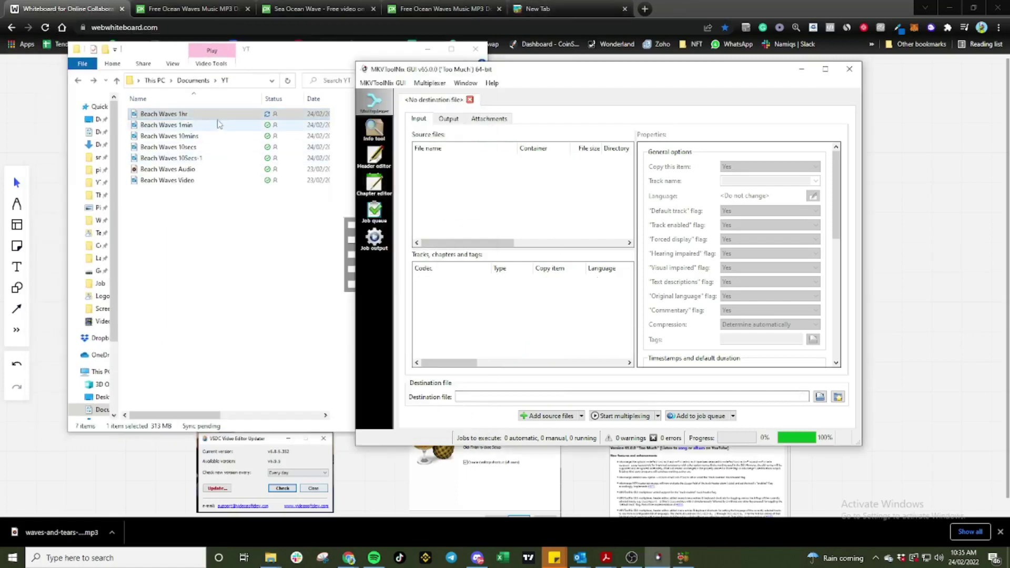
drag(163, 114, 431, 198)
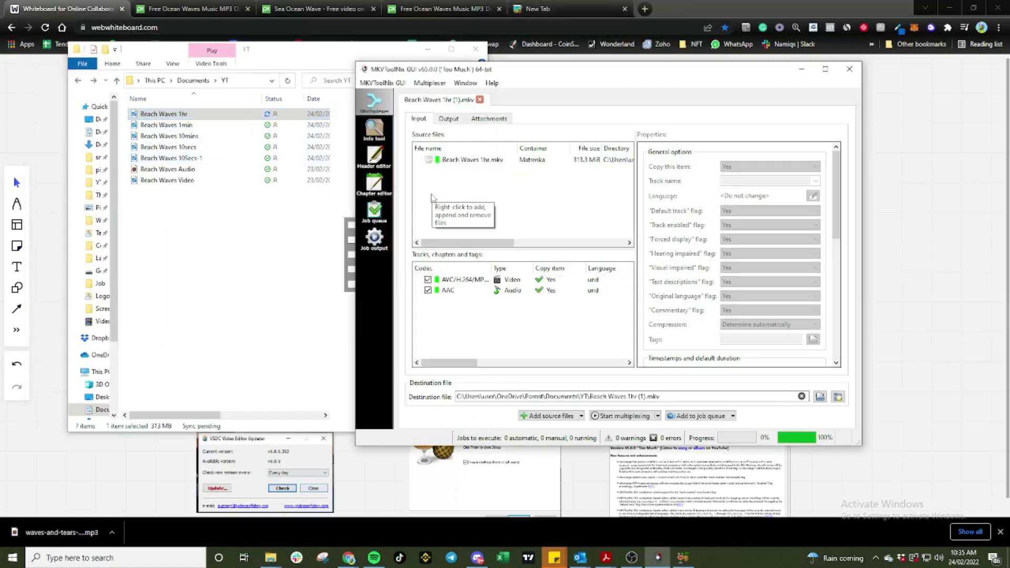
Append two more copies of Beach Waves 1hr.mkv to the existing source file and start multiplexing.
drag(184, 115, 485, 195)
key(Return)
key(Return)
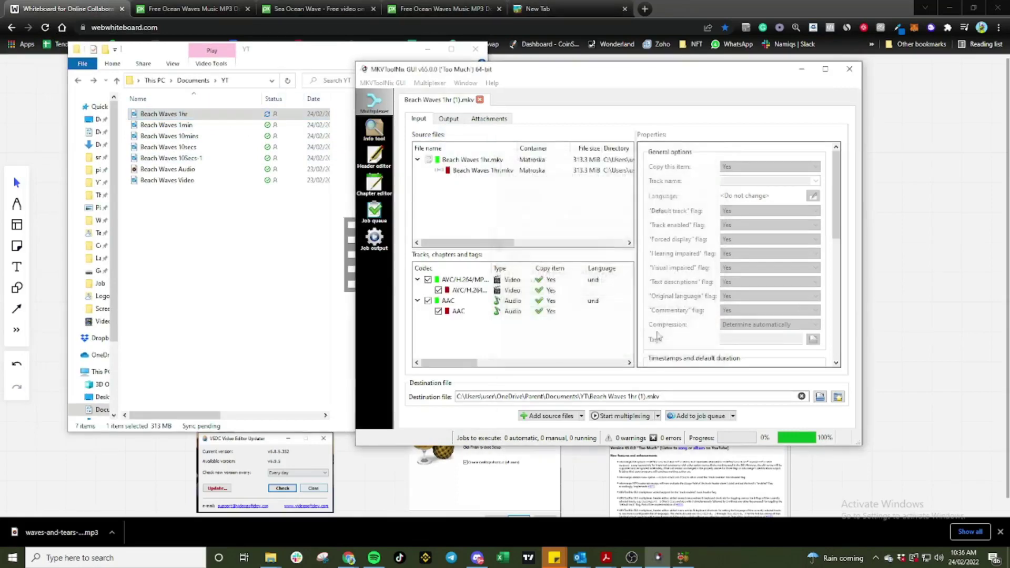
click(621, 415)
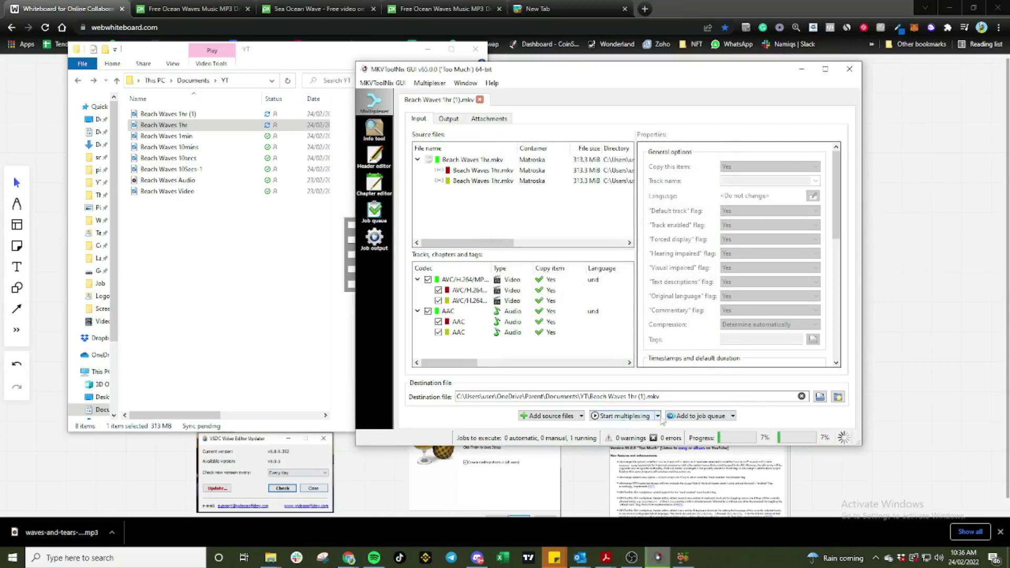
Minimize MKVToolNix, maximize the YT folder window and refresh its file list to check the new video's length and size.
click(801, 69)
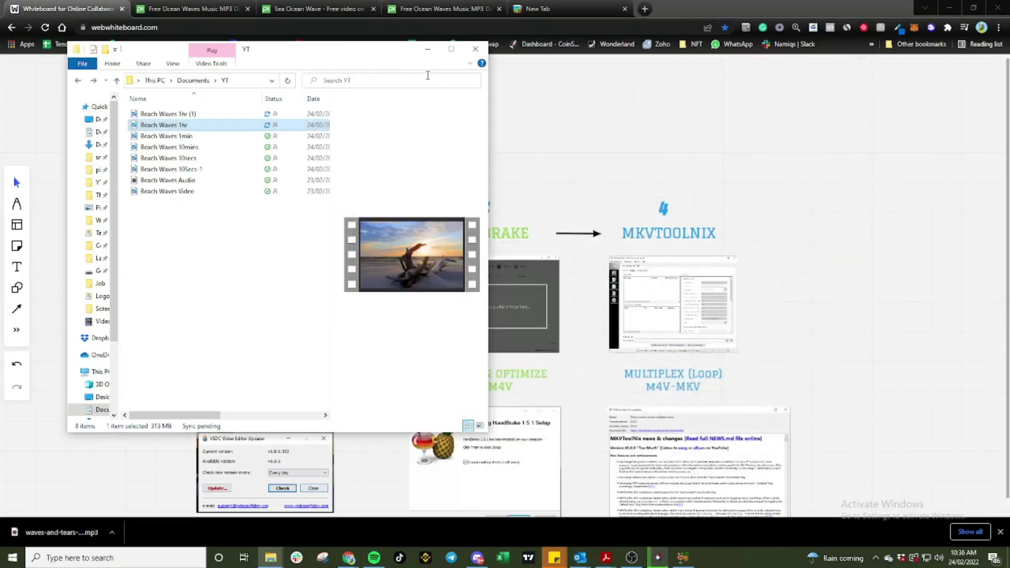
click(451, 49)
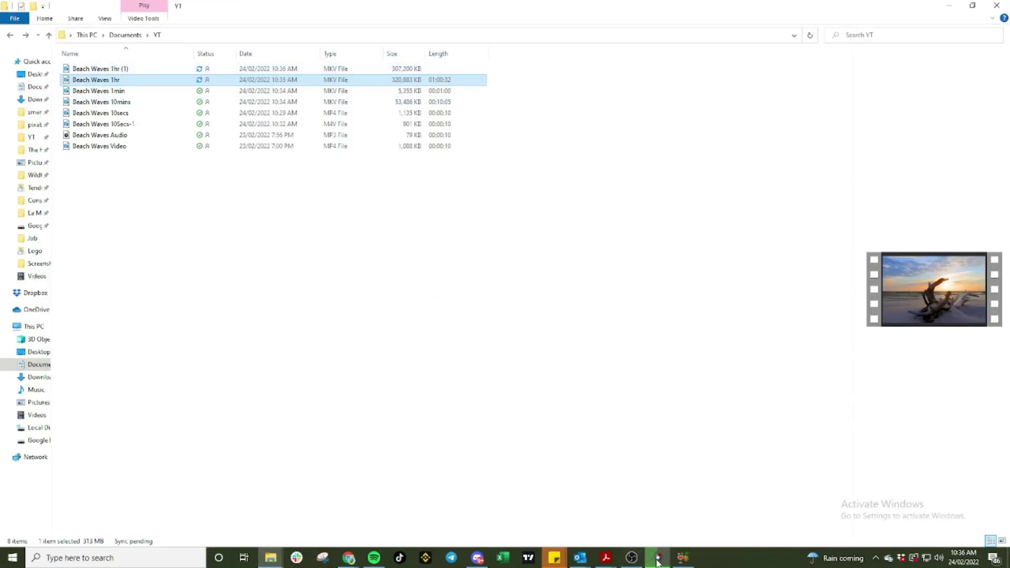
mouse_move(656, 563)
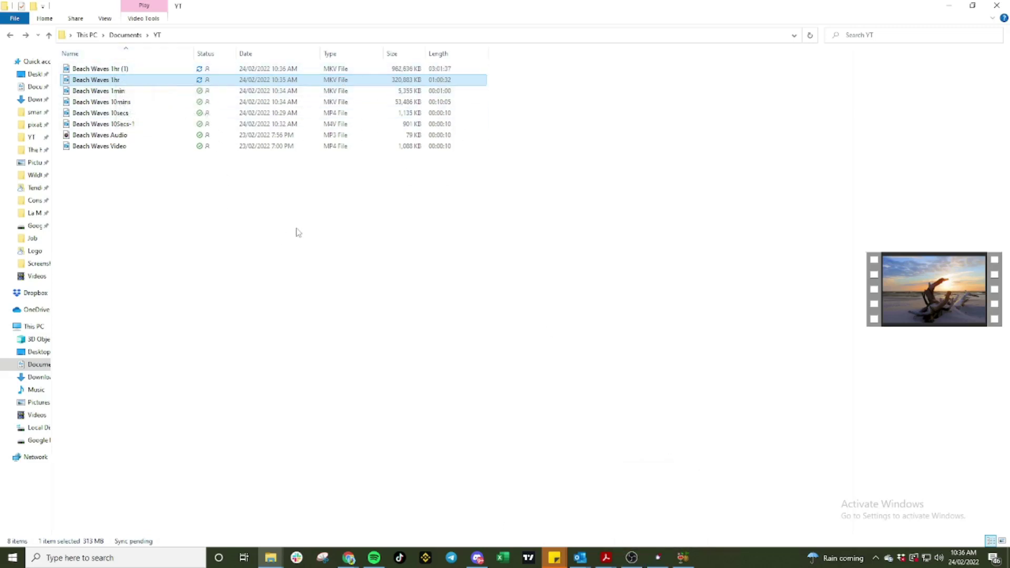
right_click(304, 189)
click(358, 230)
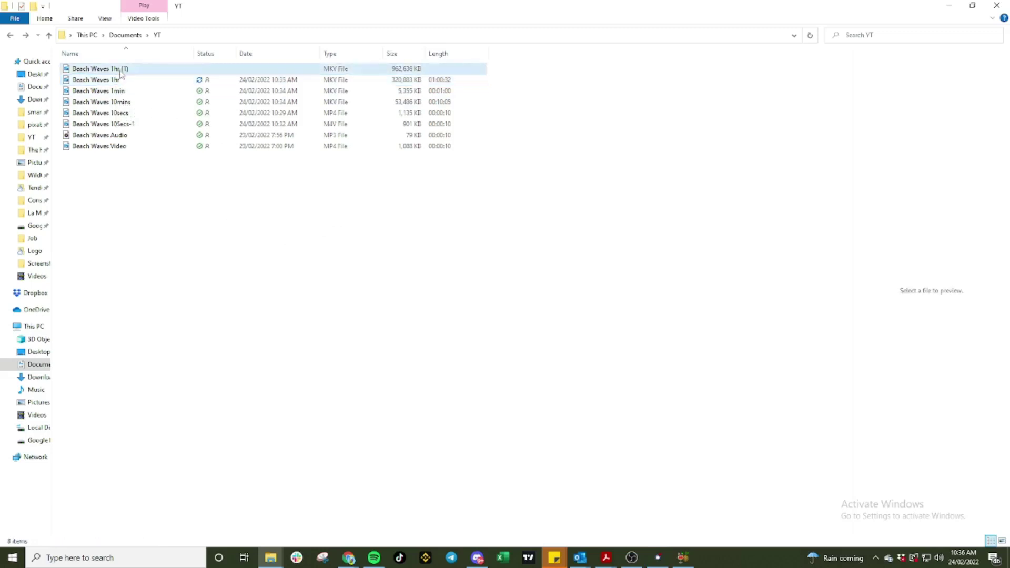
Rename the file Beach Waves 1hr (1) as Beach Waves 3hrs.
right_click(119, 68)
click(190, 336)
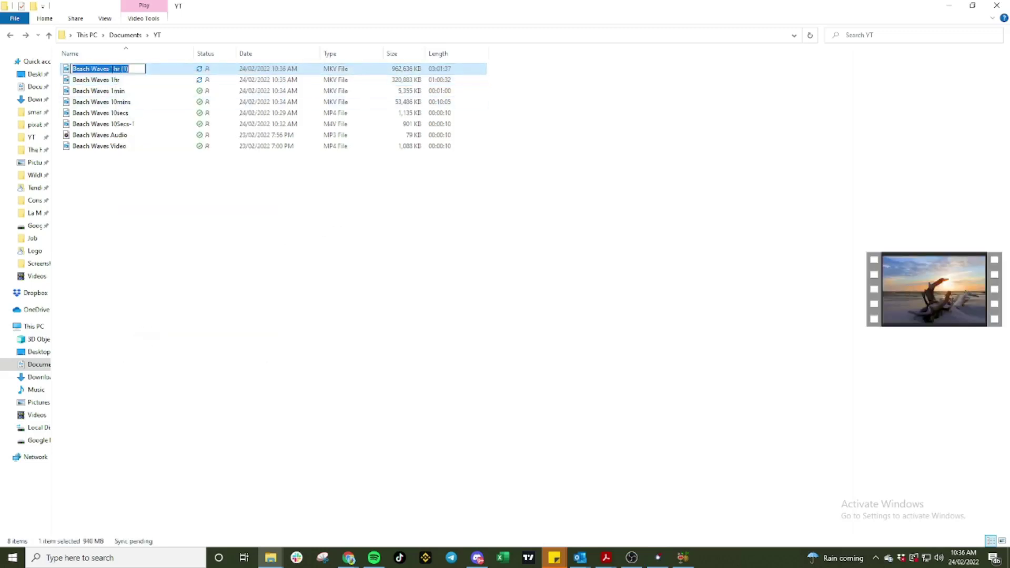
drag(110, 69, 204, 78)
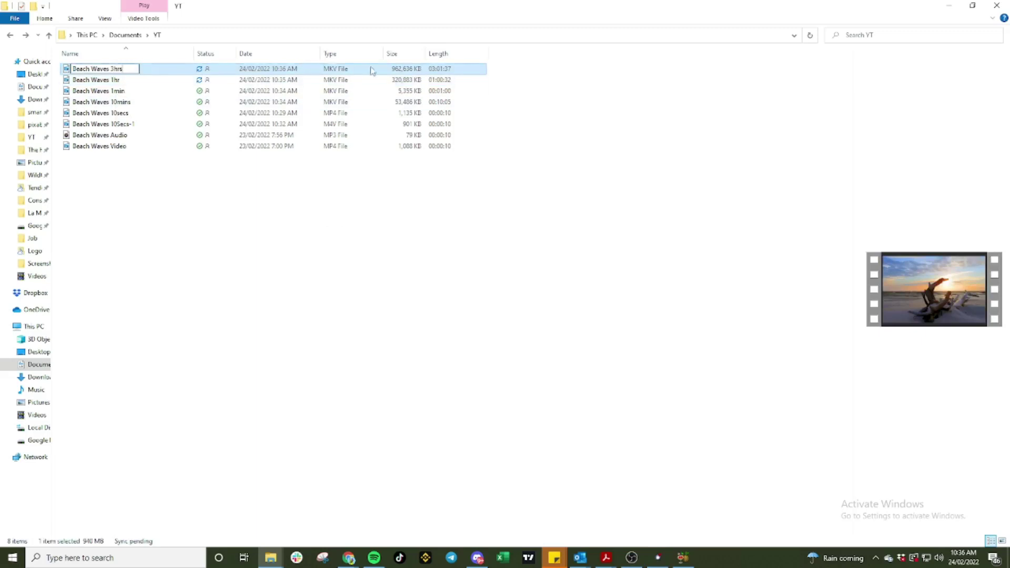
text(3hrs)
click(426, 321)
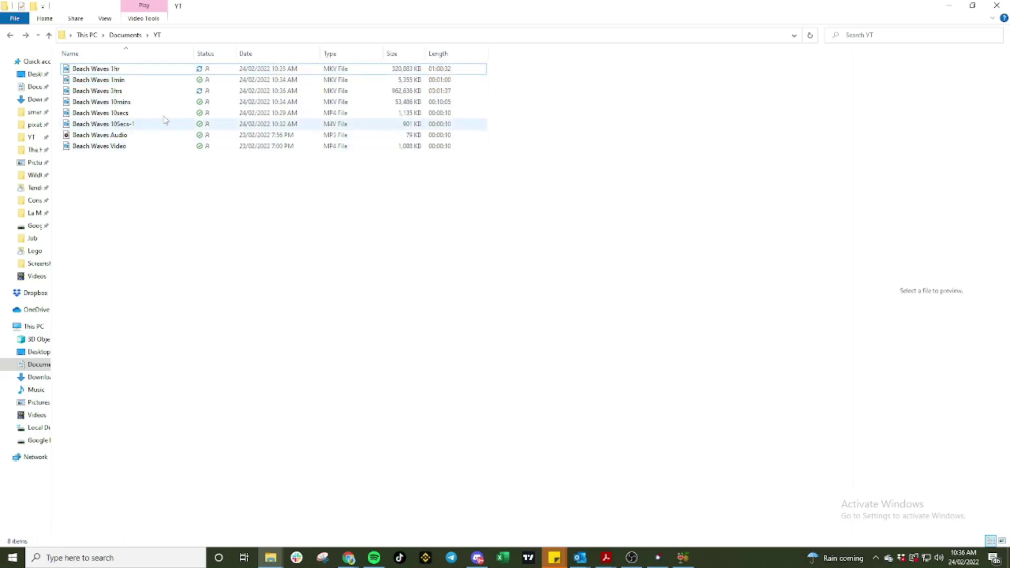
Play Beach Waves 3hrs and jump ahead to about 0:39:37 to check the looped video.
double_click(155, 92)
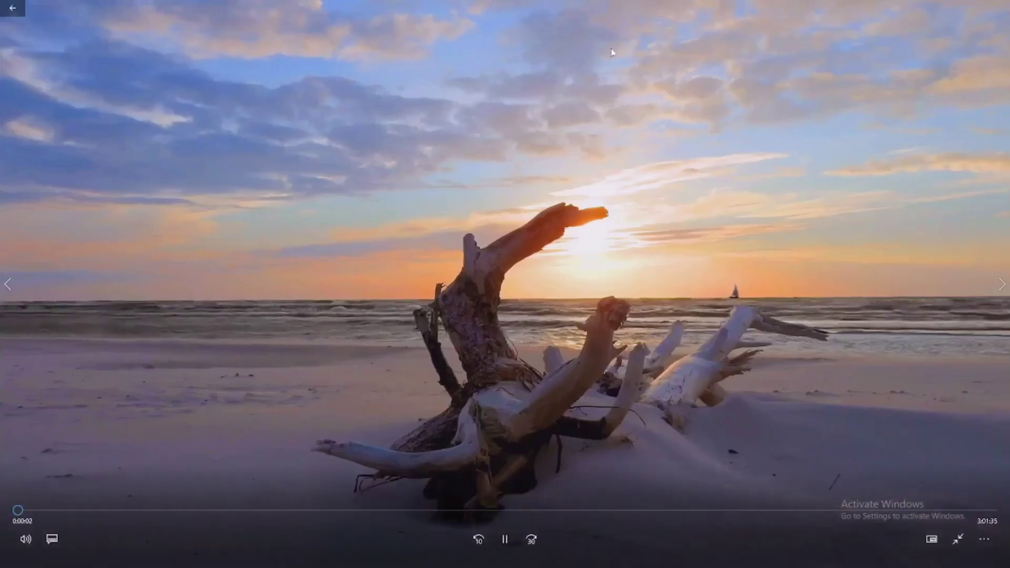
click(229, 510)
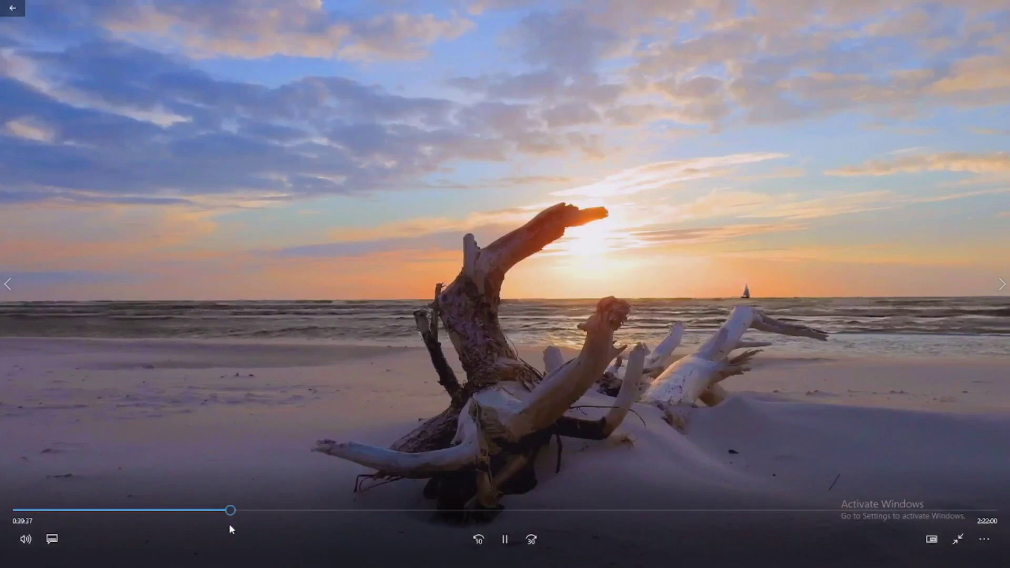